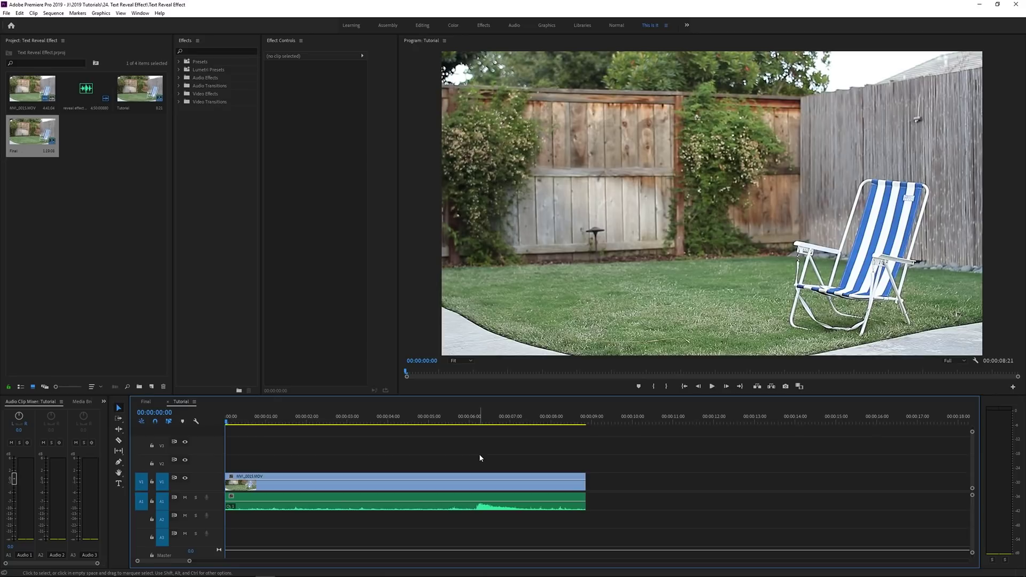
Add a text graphic reading "text" over the footage at 00:00:02:14
left_click_drag(240, 422, 330, 422)
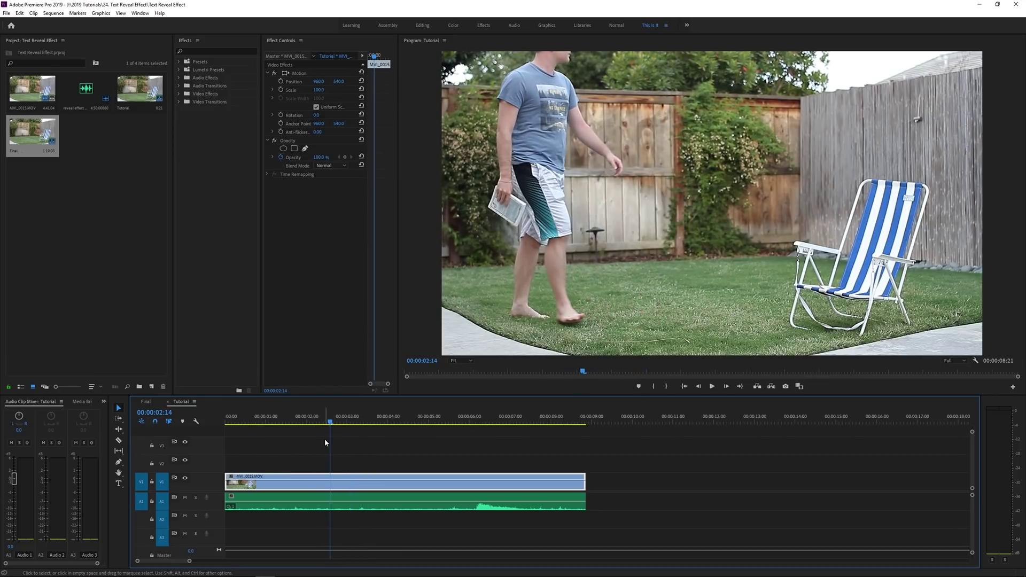
key("t")
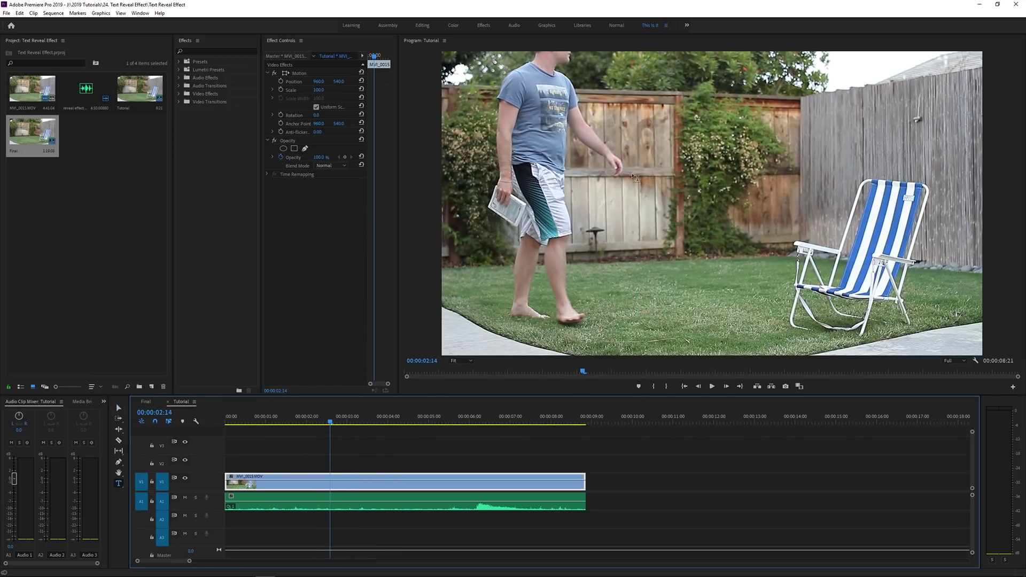
left_click(617, 197)
type("text")
key("Escape")
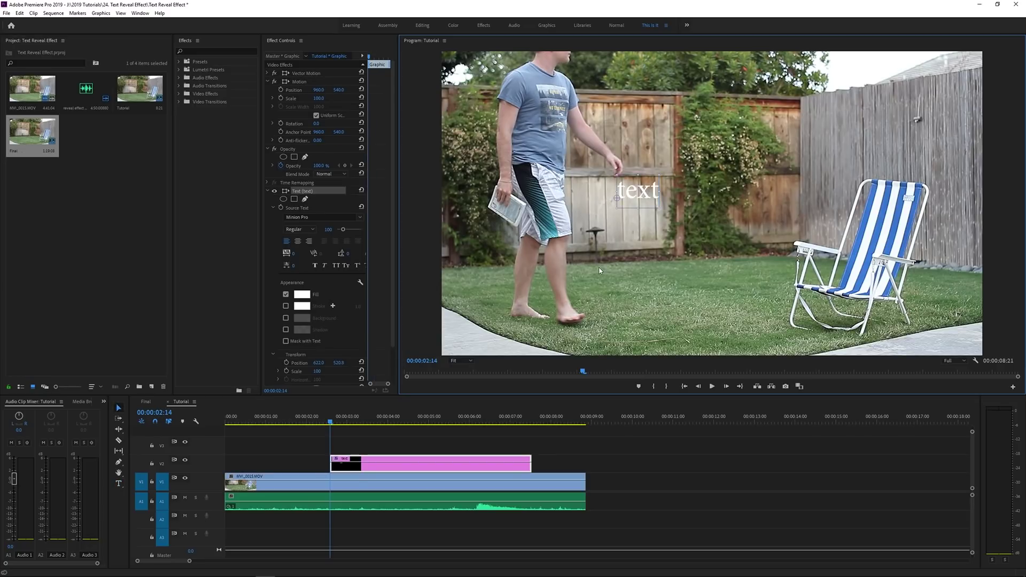
Format the text as all caps in Roboto Medium at size 175 with centre alignment
left_click(335, 265)
left_click_drag(343, 229, 344, 230)
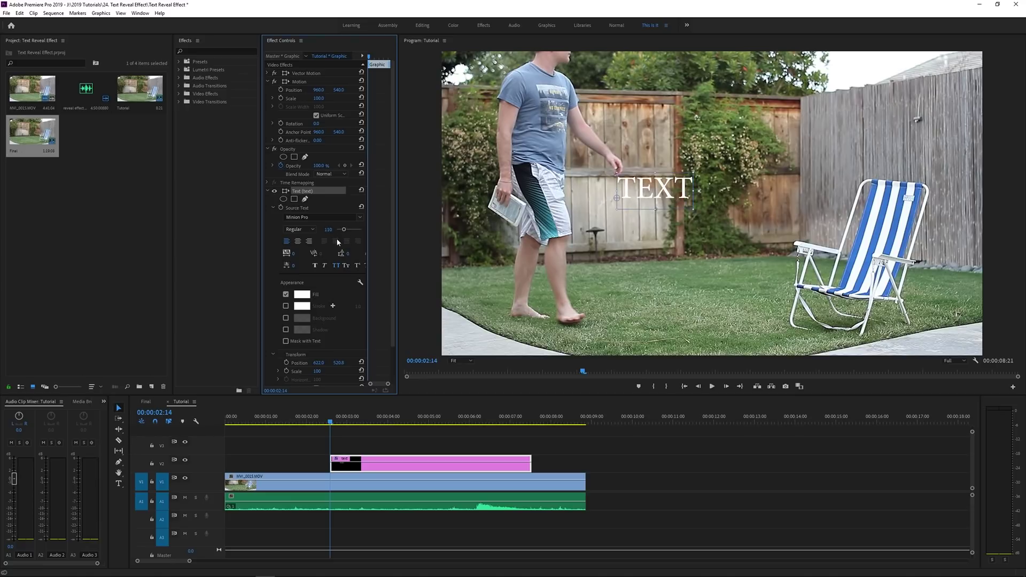
left_click(360, 218)
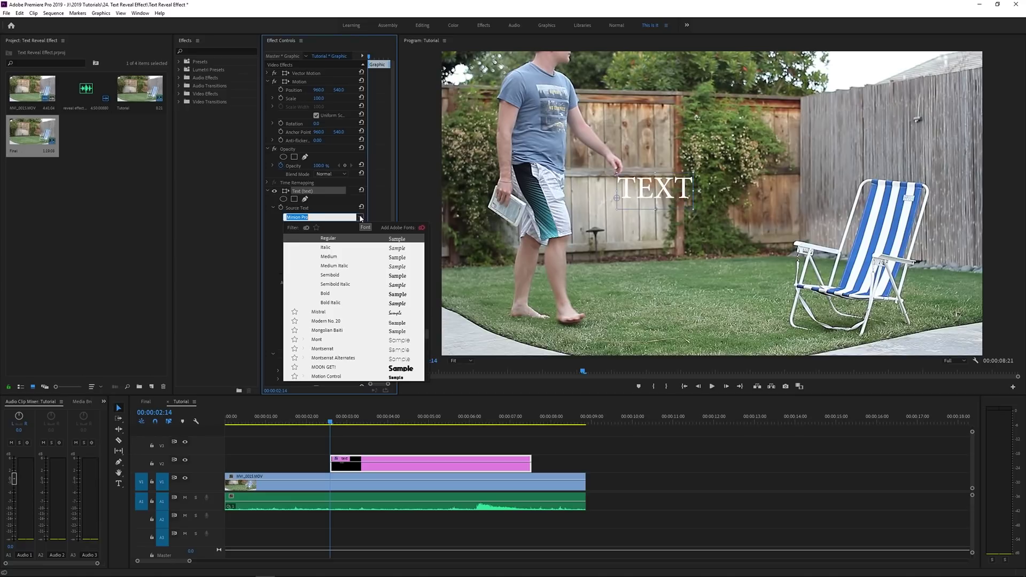
left_click(315, 228)
left_click(308, 250)
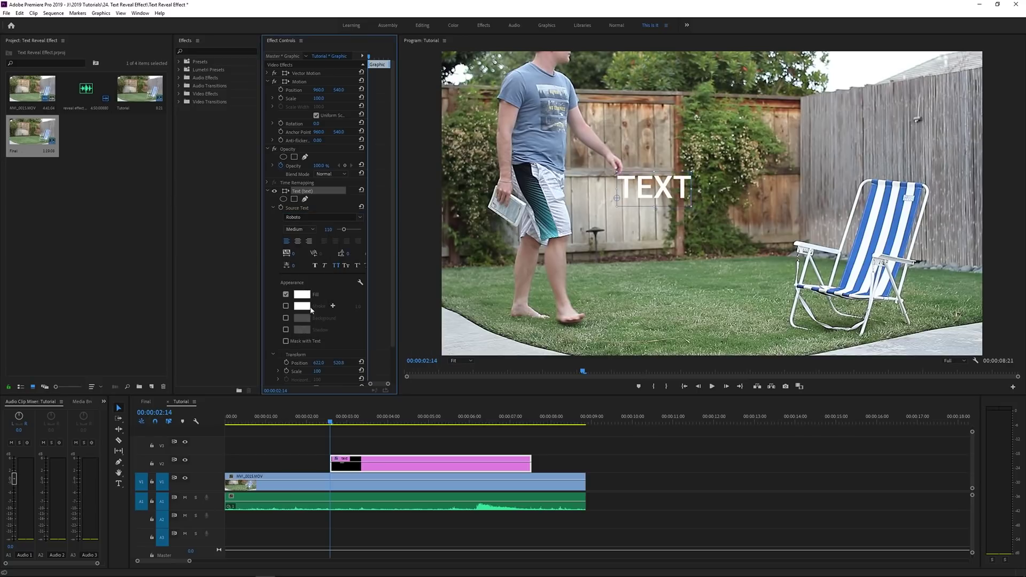
left_click_drag(341, 230, 348, 233)
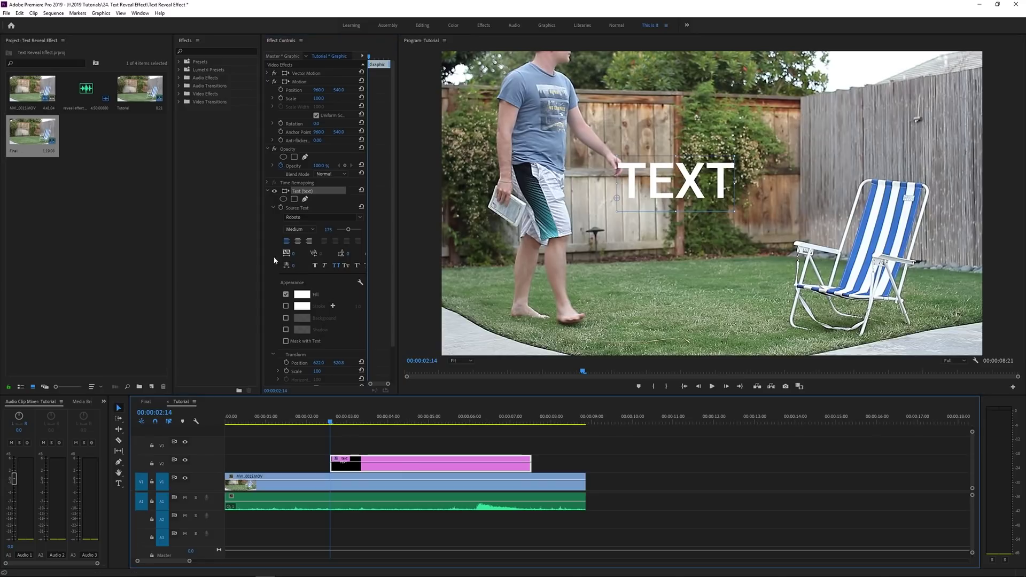
left_click(298, 241)
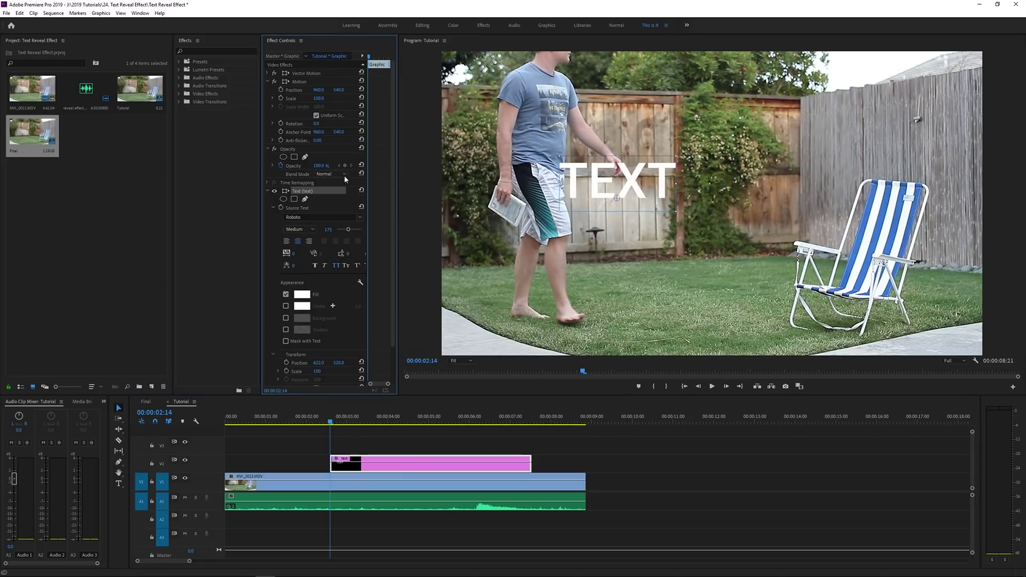
left_click(567, 441)
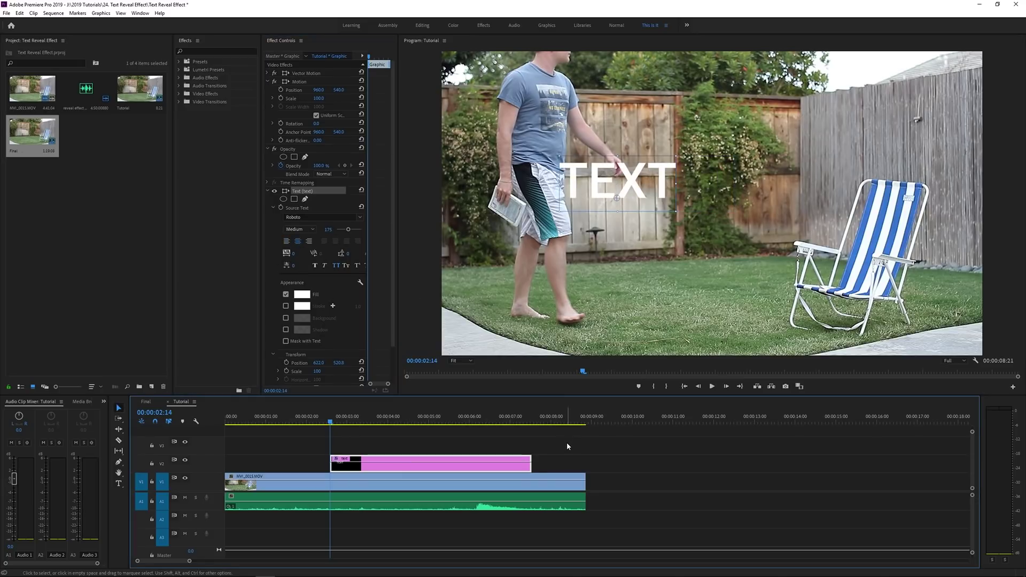
left_click(566, 442)
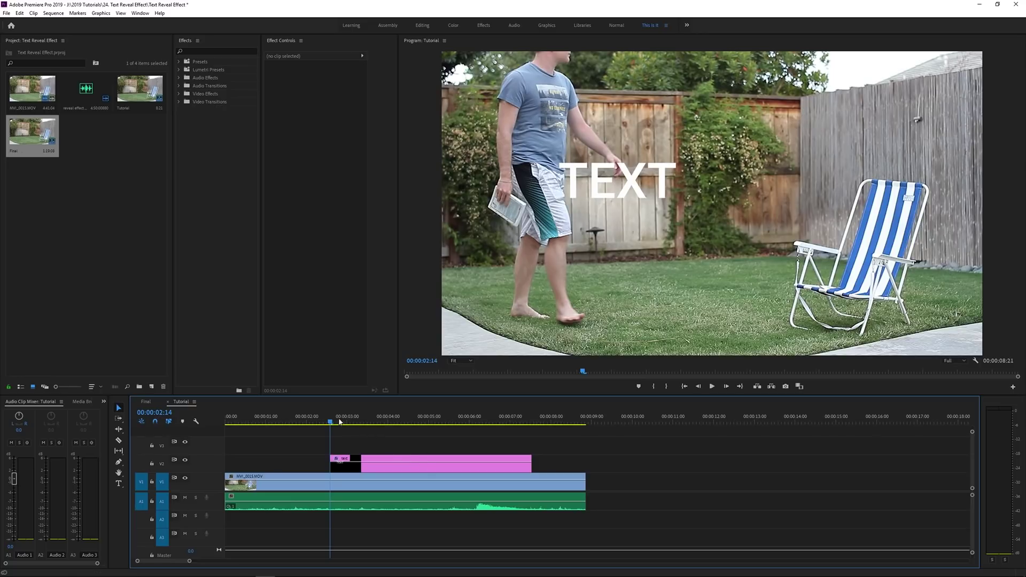
Duplicate the footage clip onto track V3 above the text and lower the copy's opacity to 31.6 %
mouse_move(330, 421)
left_mouse_down()
mouse_move(373, 422)
mouse_move(329, 423)
left_mouse_up()
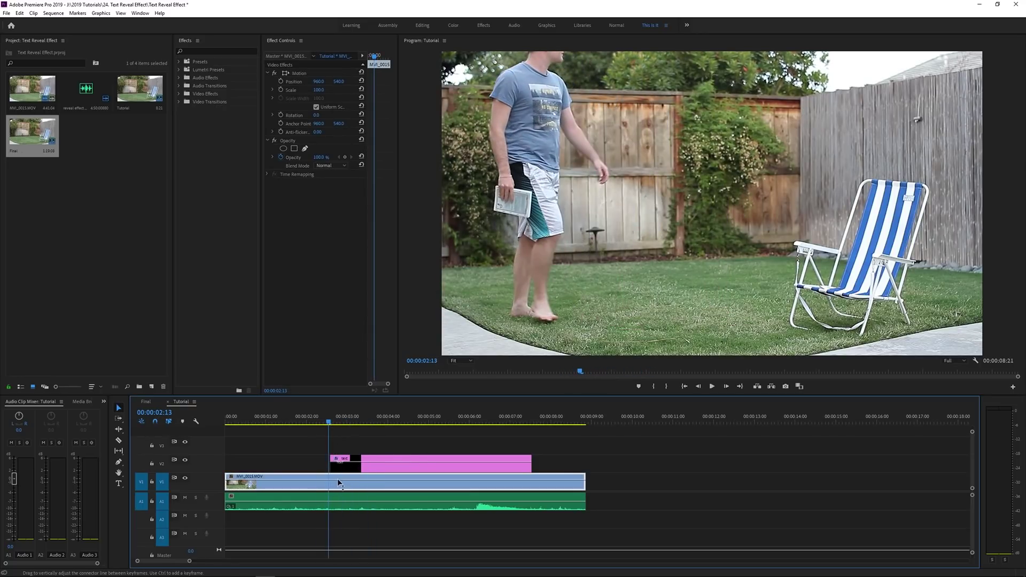
left_click_drag(338, 480, 335, 454)
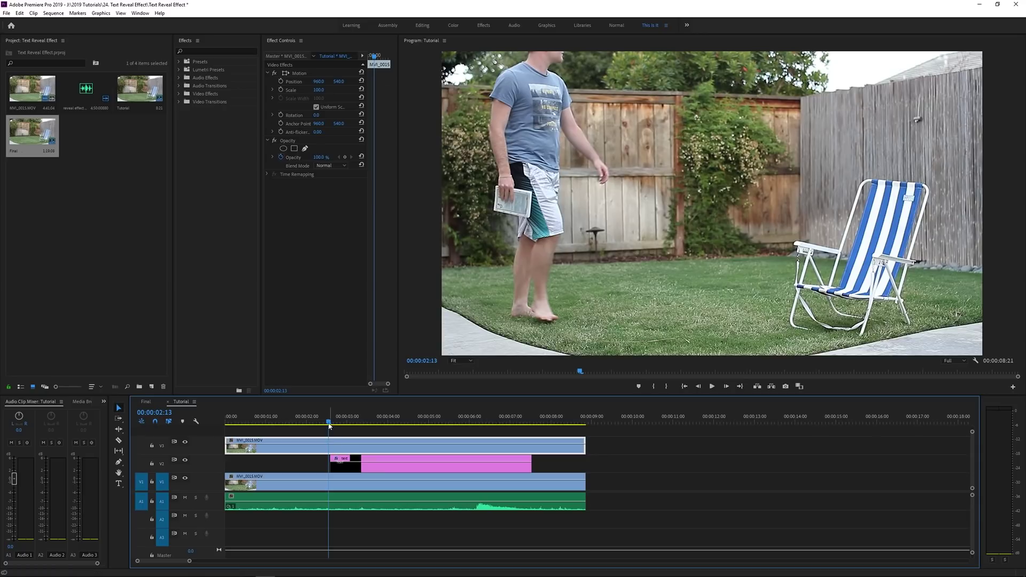
key("Right")
key("Right")
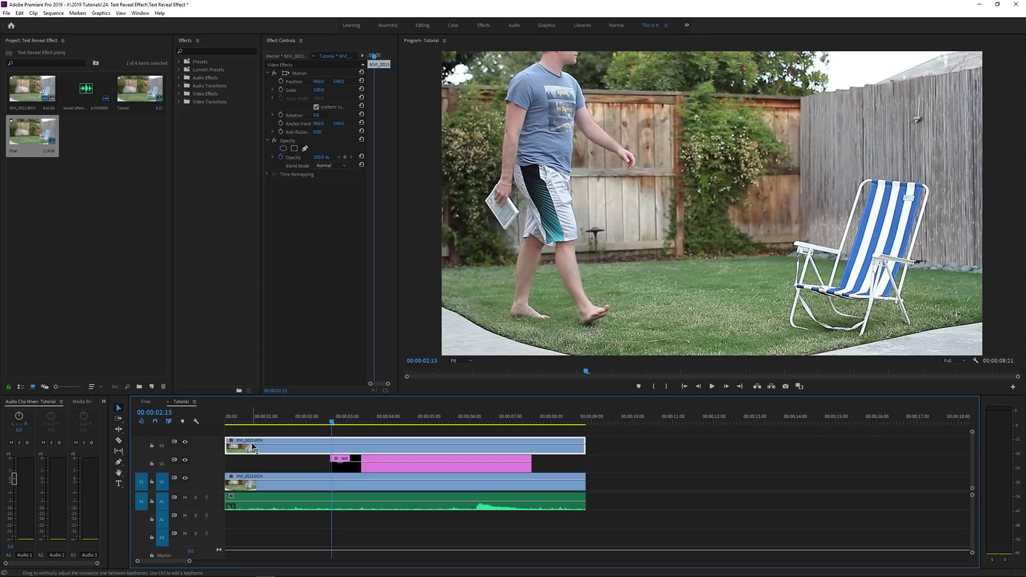
left_click_drag(254, 447, 255, 453)
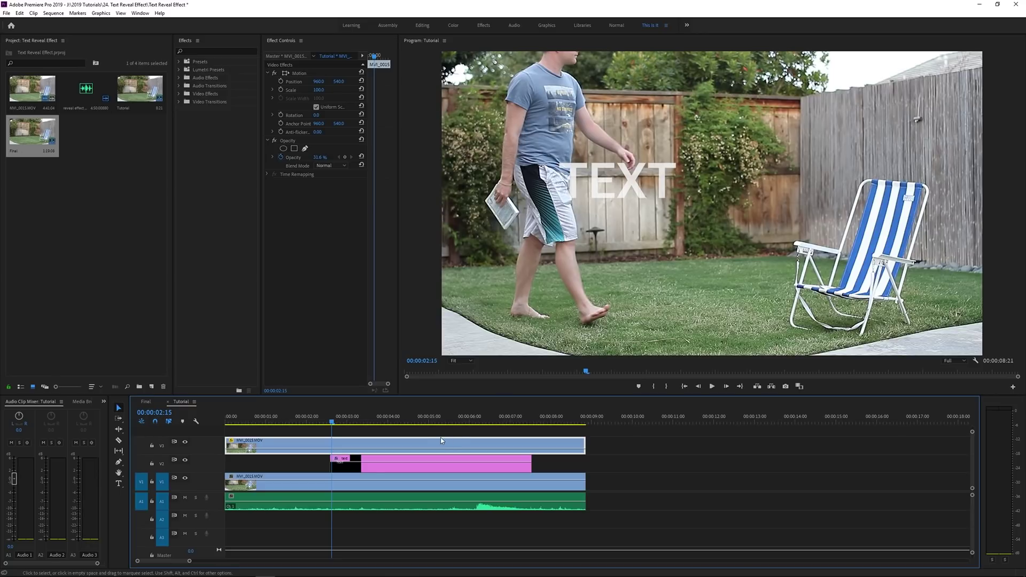
Begin a free-draw opacity mask on the V3 clip at 00:00:02:20, tracing the back of the man's shorts from the waist down
left_click(305, 148)
left_click_drag(331, 422, 340, 422)
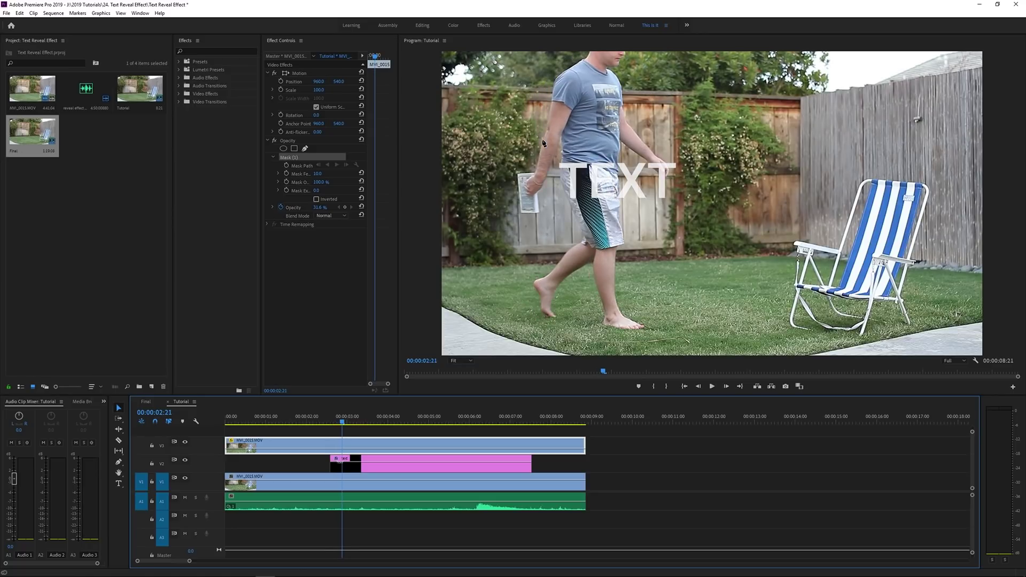
left_click(466, 363)
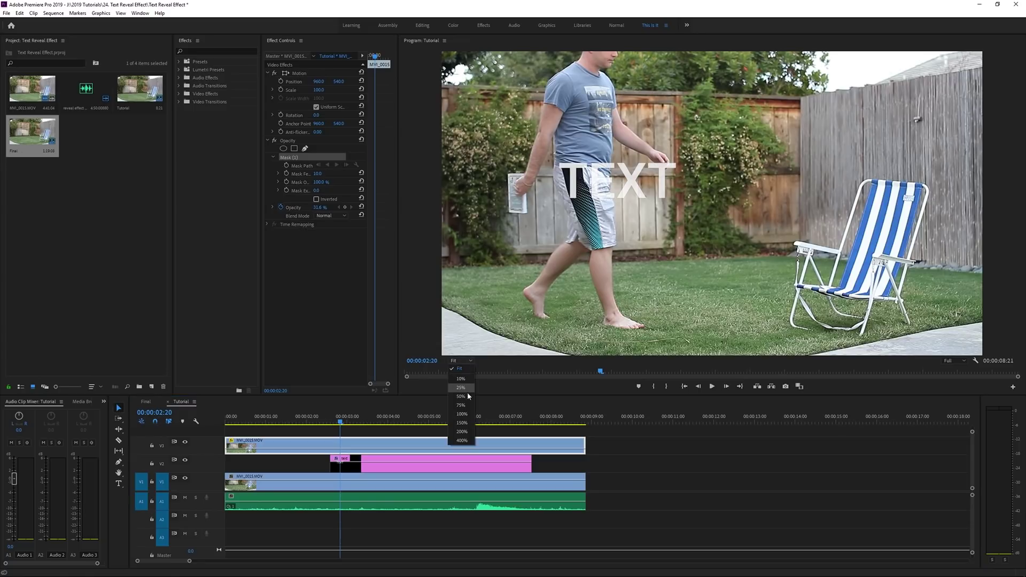
left_click(461, 423)
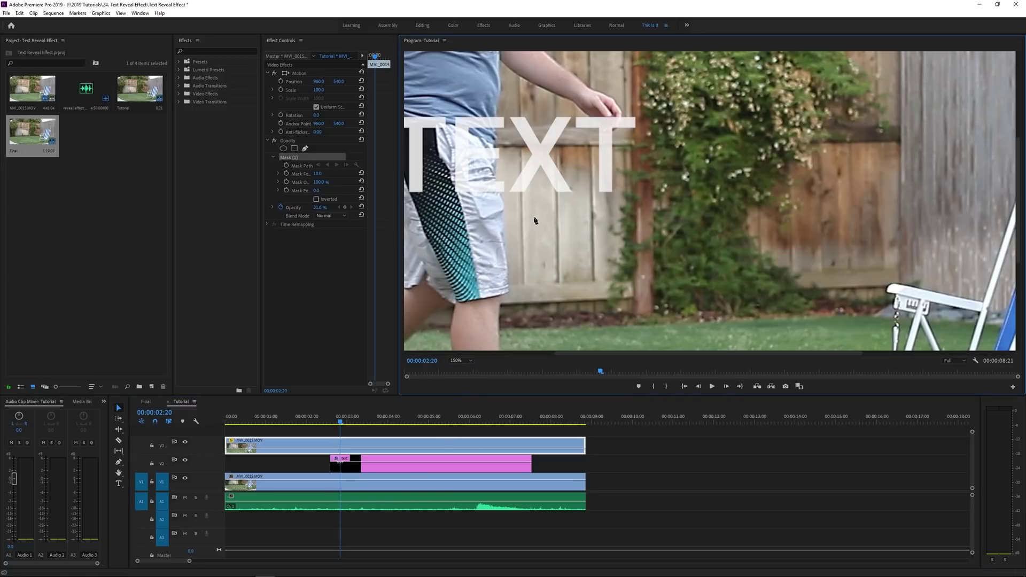
key("h")
key("Left")
key("Left")
key("Left")
left_click_drag(565, 183, 684, 197)
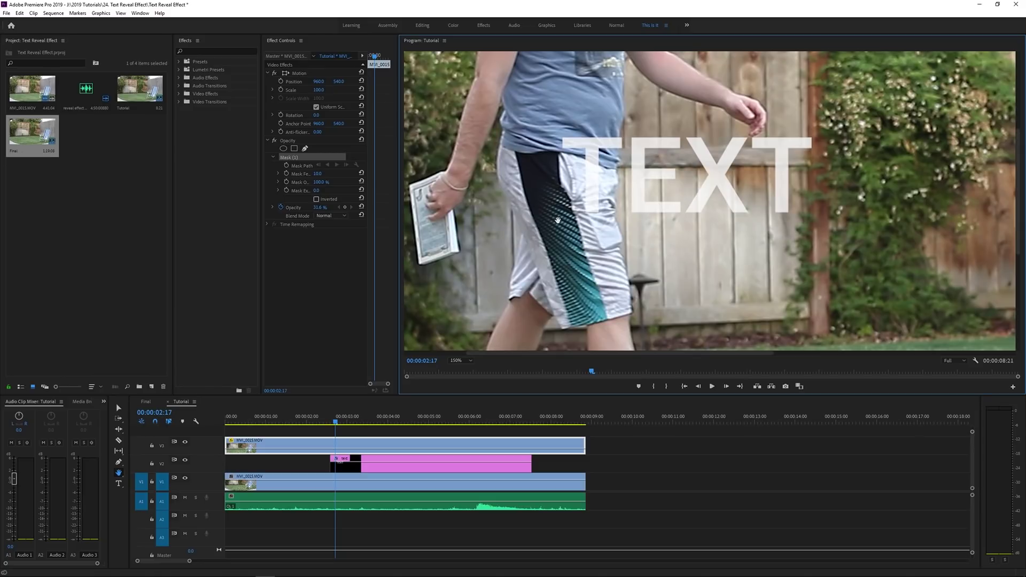
left_click_drag(576, 190, 606, 207)
key("p")
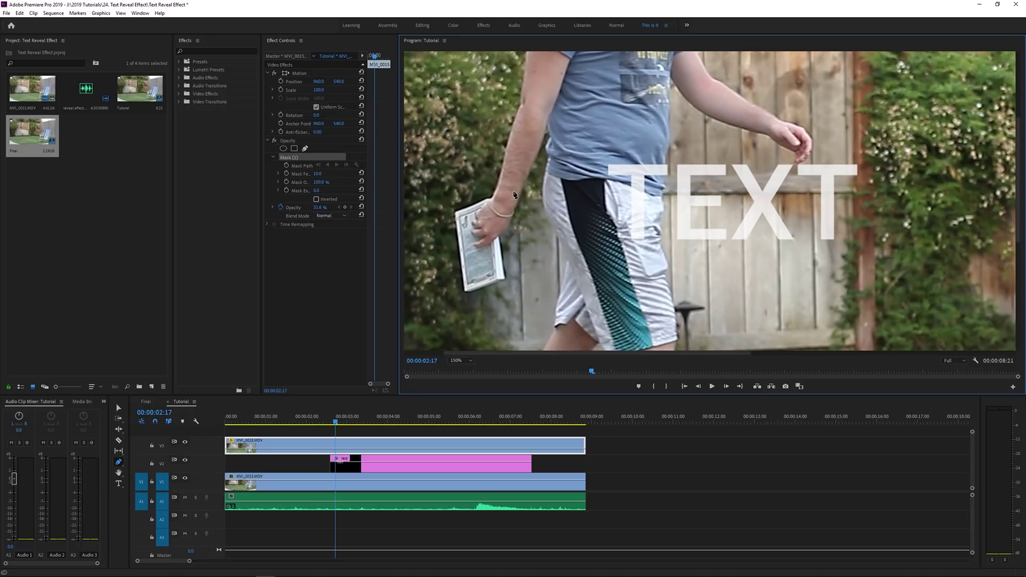
key("Right")
key("Right")
key("Right")
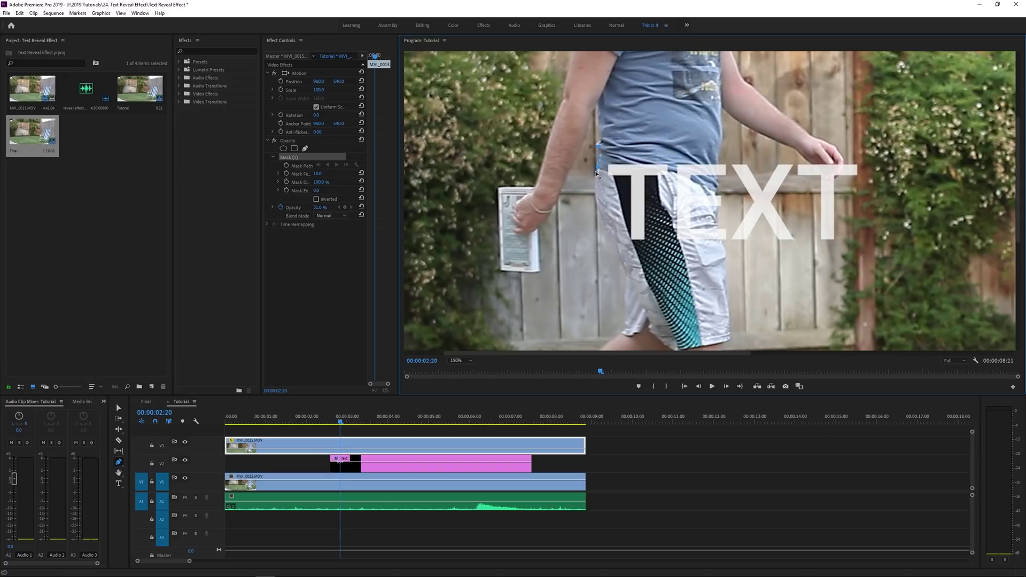
left_click_drag(603, 215, 618, 266)
left_click(845, 270)
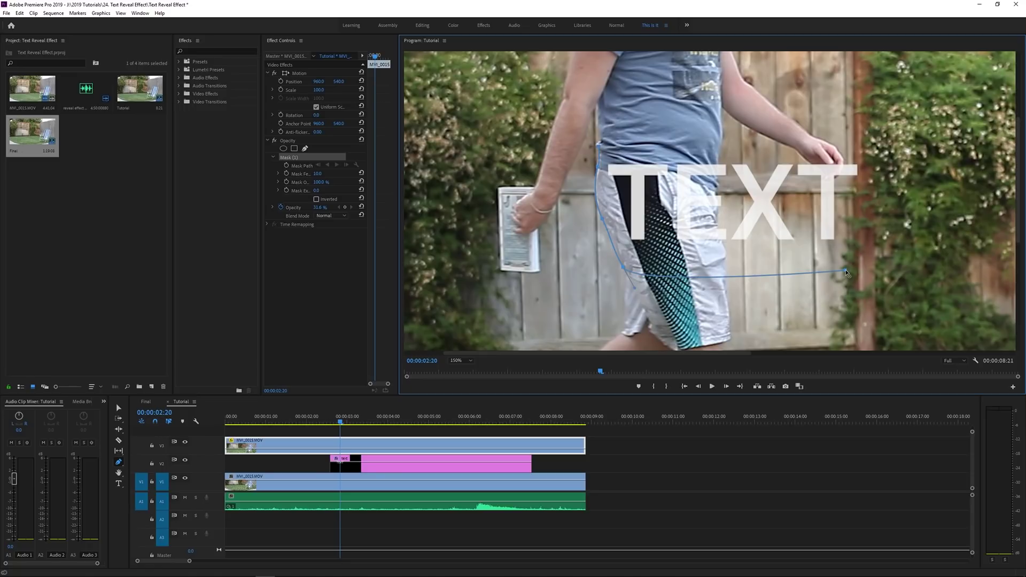
Complete the mask by extending it below the man's feet, around the area in front of him, and back to the waist
left_click(460, 360)
left_click(465, 372)
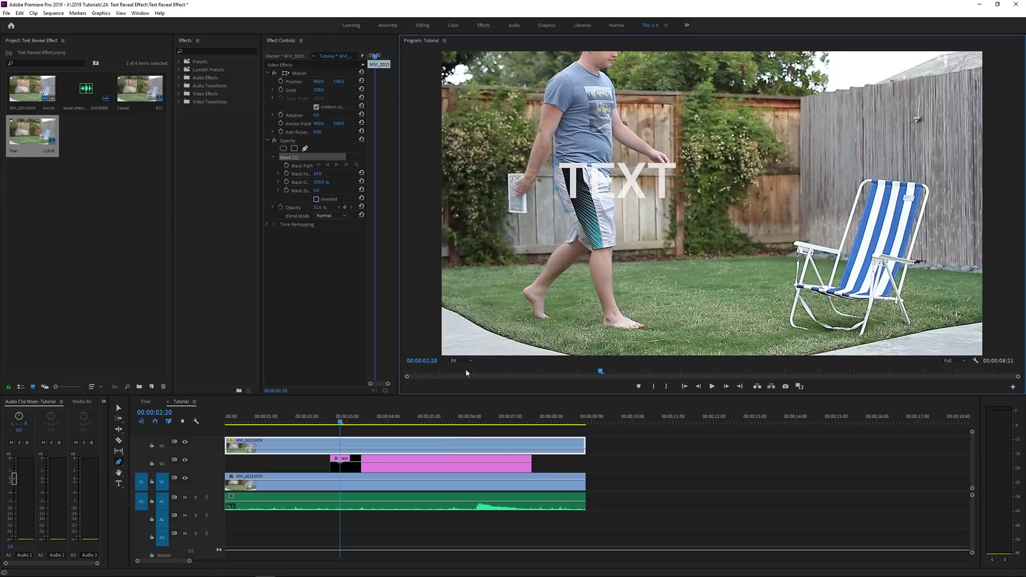
left_click(584, 338)
left_click(731, 326)
left_click(701, 133)
left_click(556, 157)
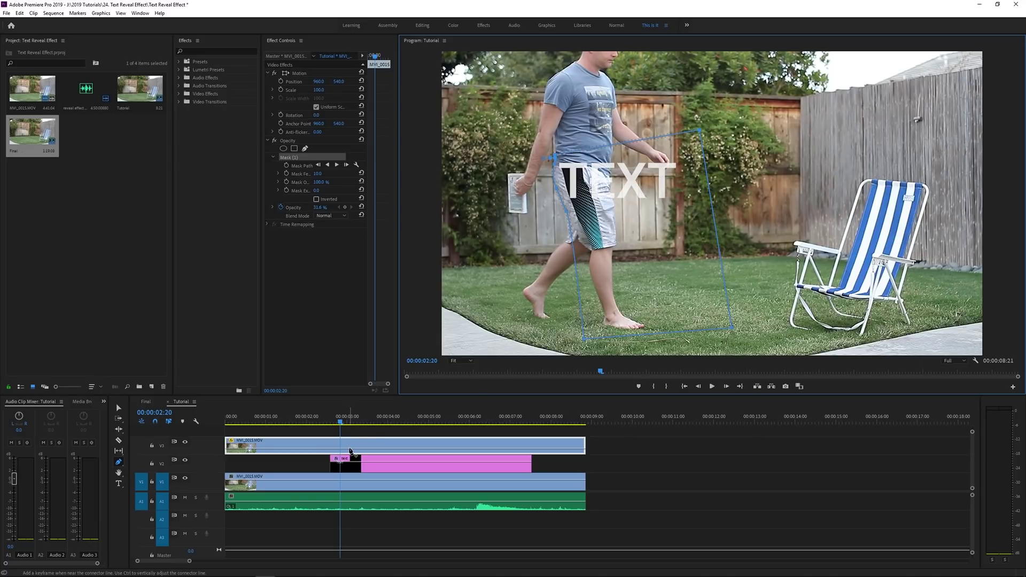
Restore the V3 clip's opacity to 100 % and set its mask feather to 2
left_click_drag(350, 450, 350, 440)
key("v")
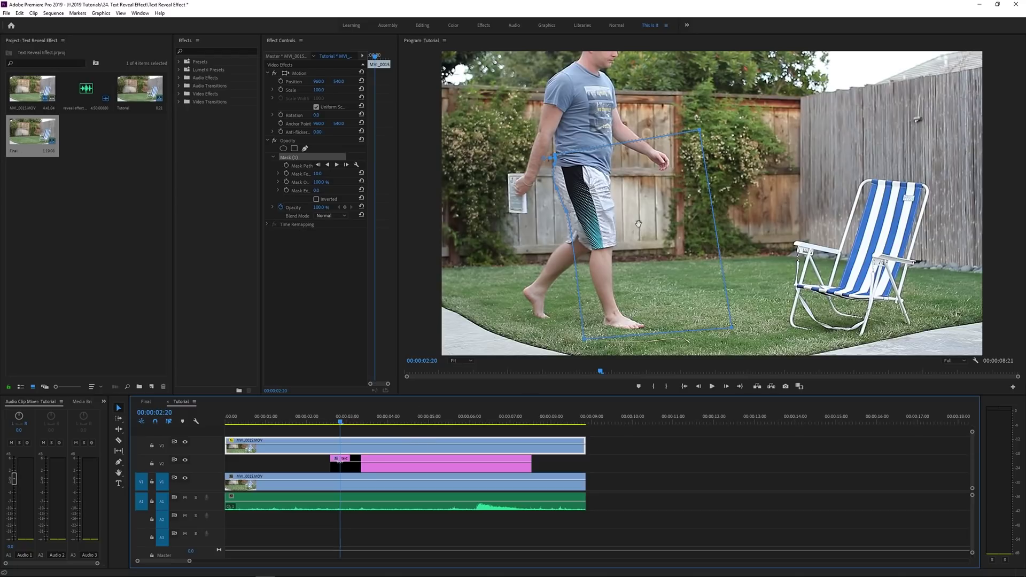
left_click(461, 365)
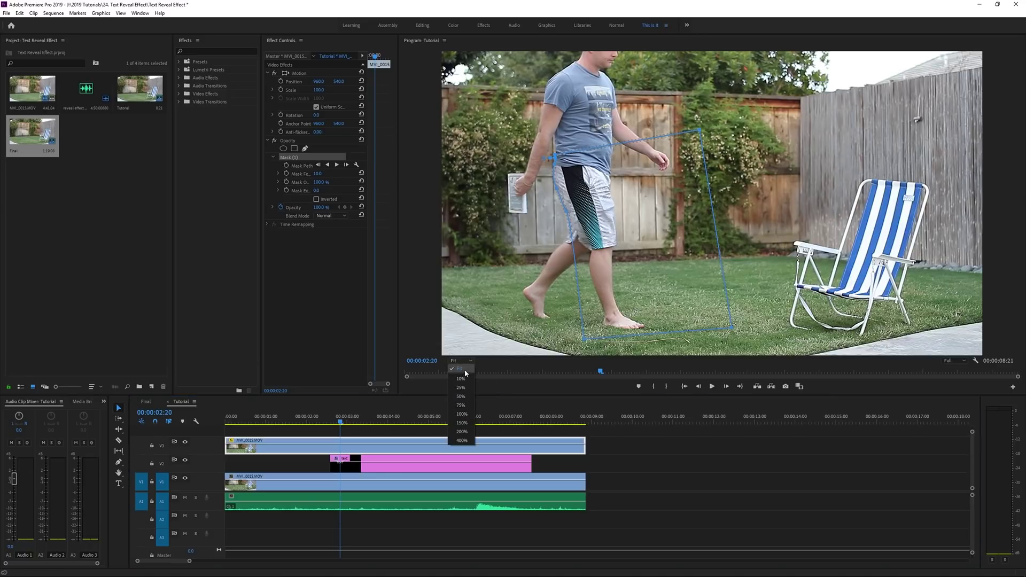
left_click(463, 423)
left_click_drag(521, 245, 679, 262)
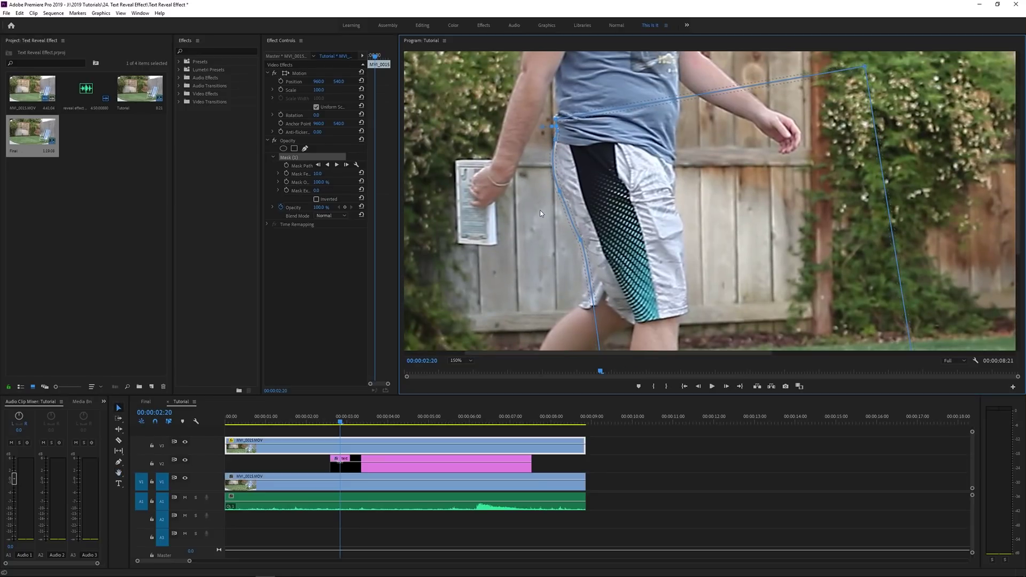
left_click(317, 173)
type("2")
key("Return")
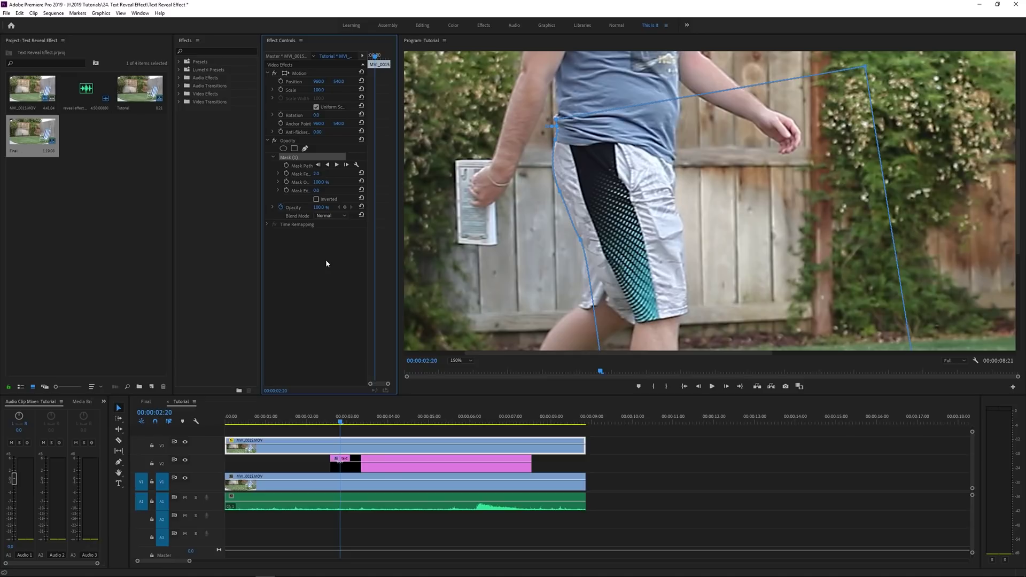
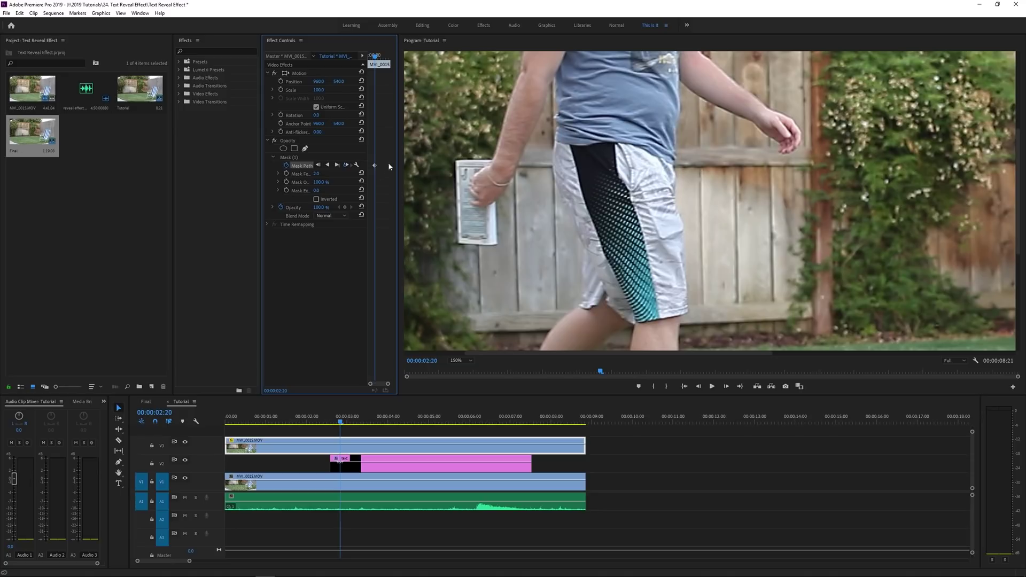
Widen the effect controls to give the keyframe timeline more room, and select Mask (1)
left_click_drag(398, 162, 565, 174)
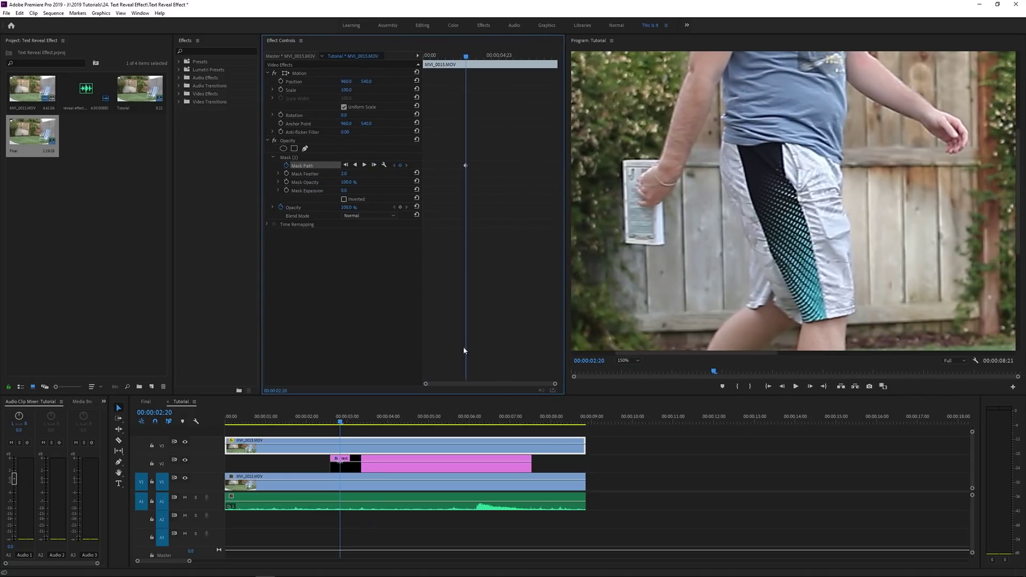
left_click(302, 158)
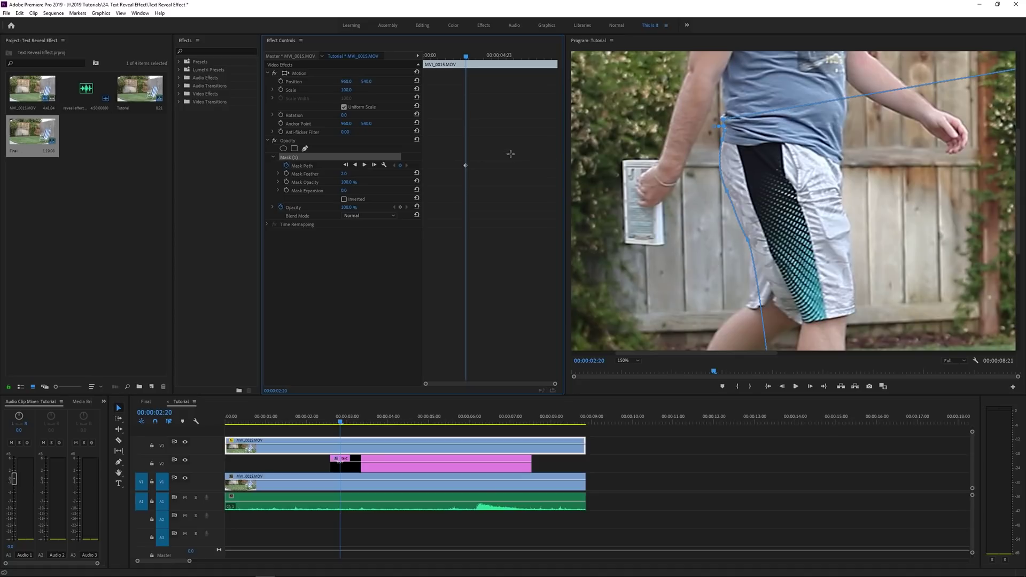
Step a few frames forward from 00:00:02:20 and back to compare the mask with the man's movement
key("Right")
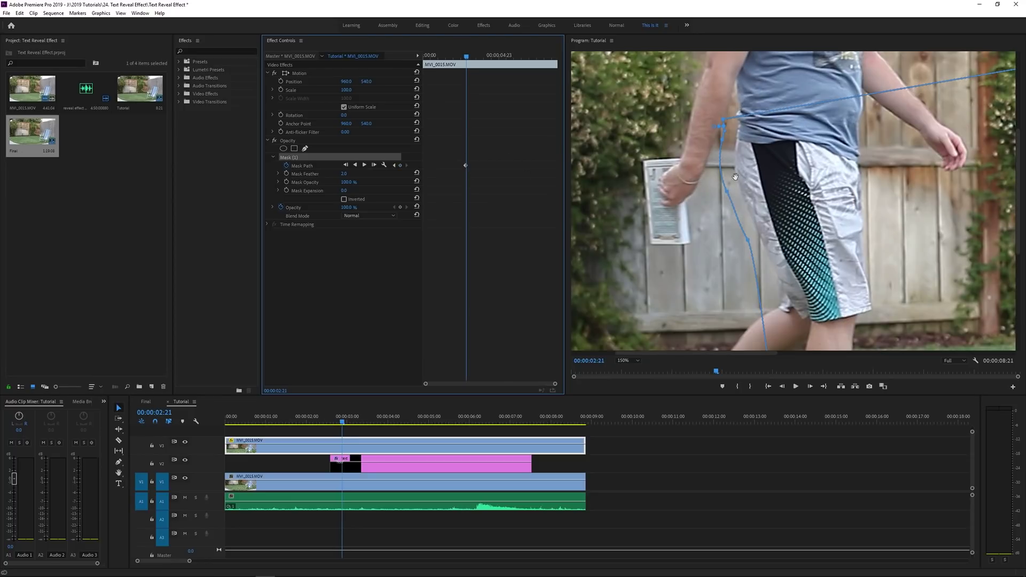
key("Right")
key("Right")
key("Right")
key("Left")
key("Left")
key("Left")
key("Left")
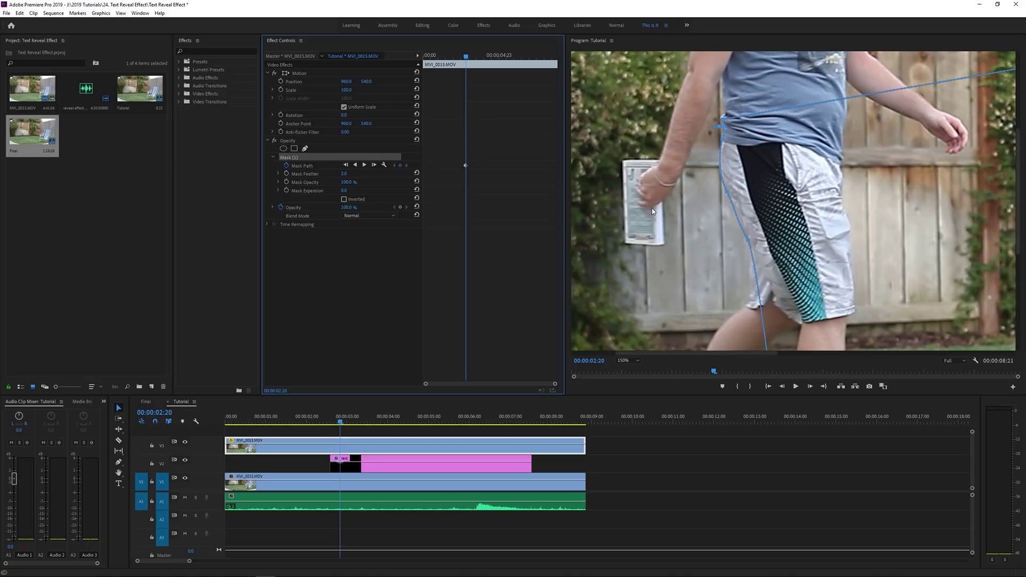
At 00:00:03:03, move the mask to the man's back edge and adjust its points to follow his shorts
left_click_drag(465, 57, 469, 59)
left_click(828, 164)
left_click_drag(828, 164, 860, 160)
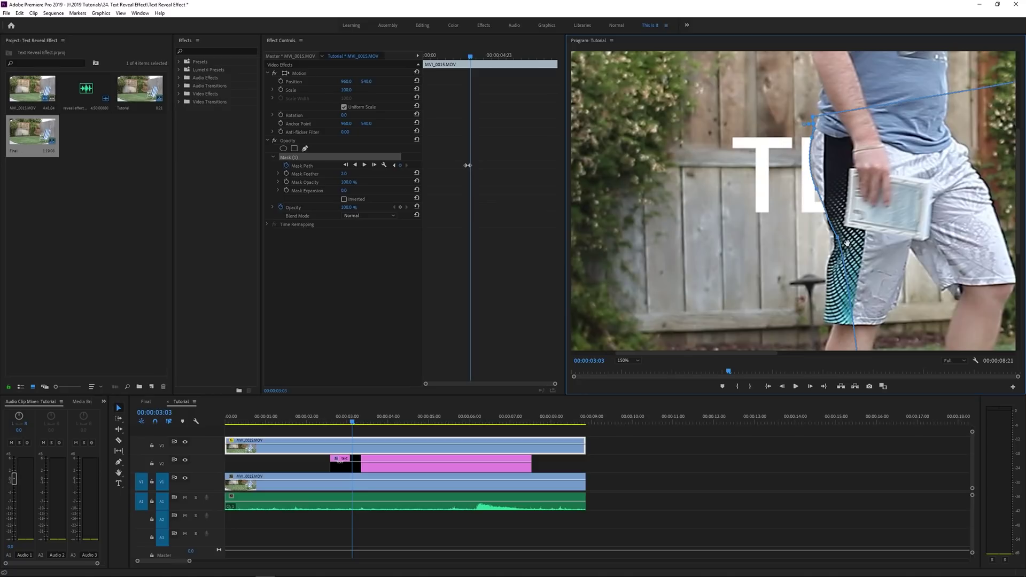
left_click_drag(837, 240, 832, 234)
left_click_drag(809, 172, 815, 189)
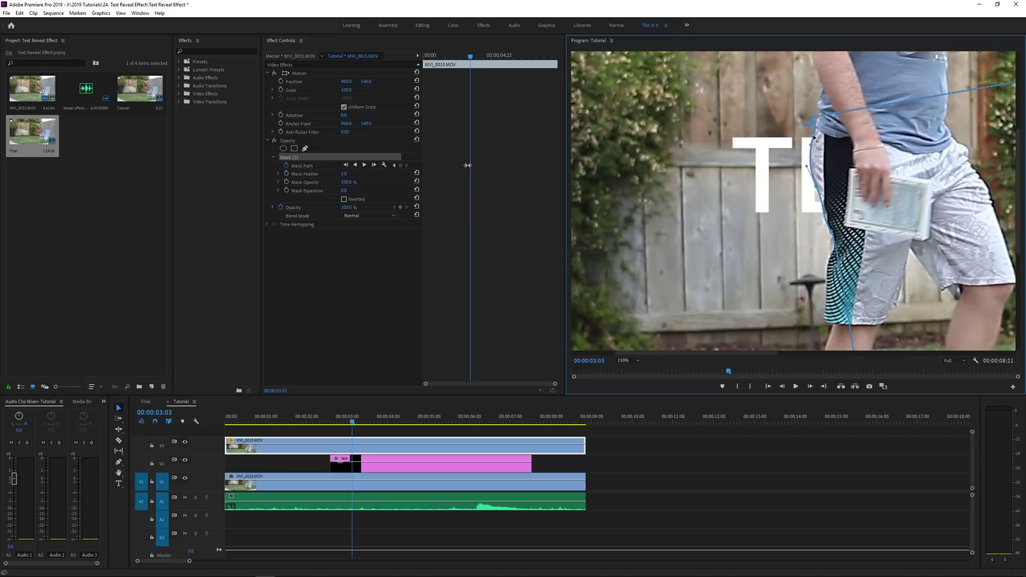
Zoom in on the mask keyframes and scrub between 00:00:02:21 and 00:00:03:03 to examine how the mask follows the man
left_click(490, 56)
key("=")
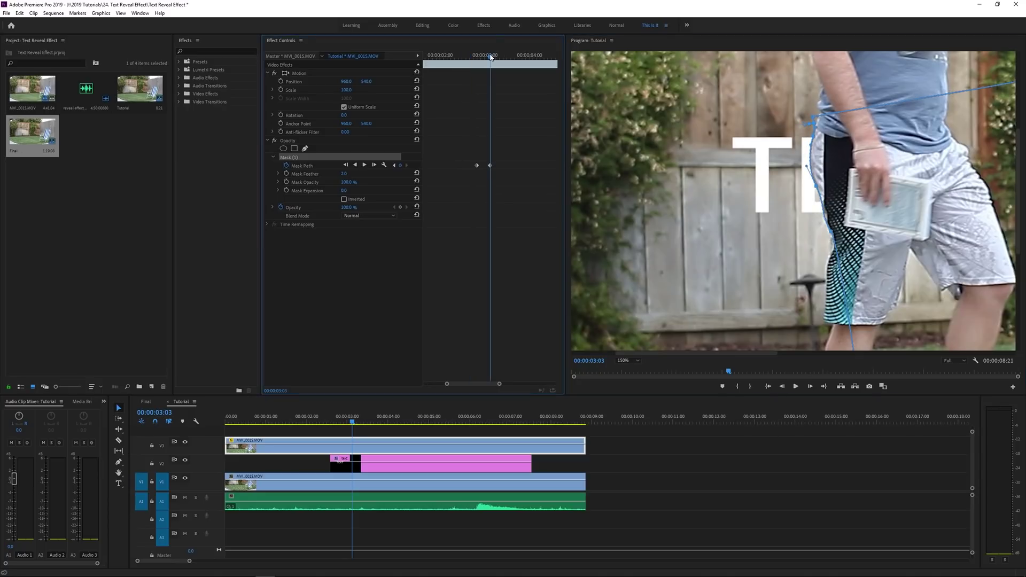
left_click_drag(491, 56, 479, 56)
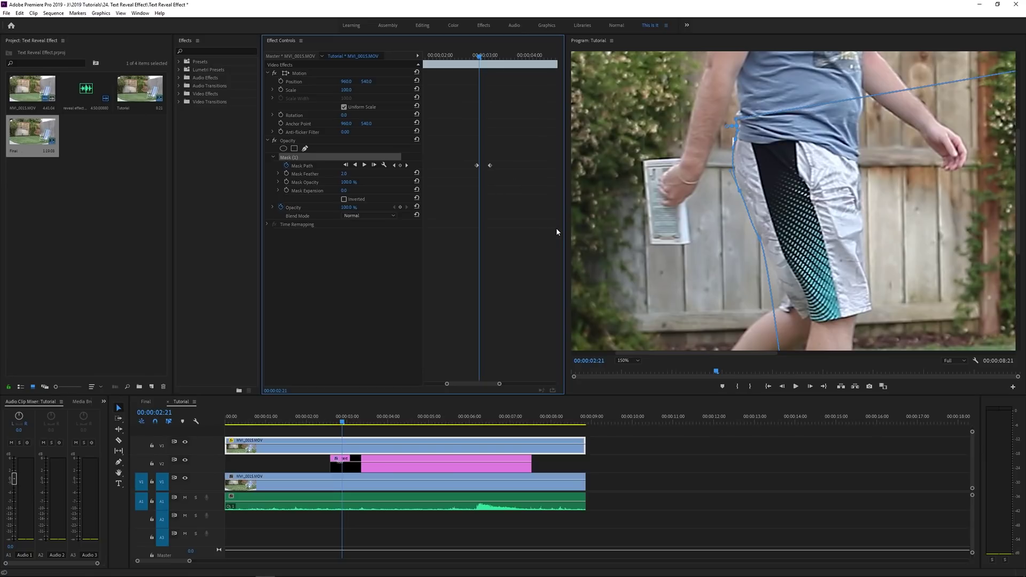
left_click_drag(483, 60, 486, 58)
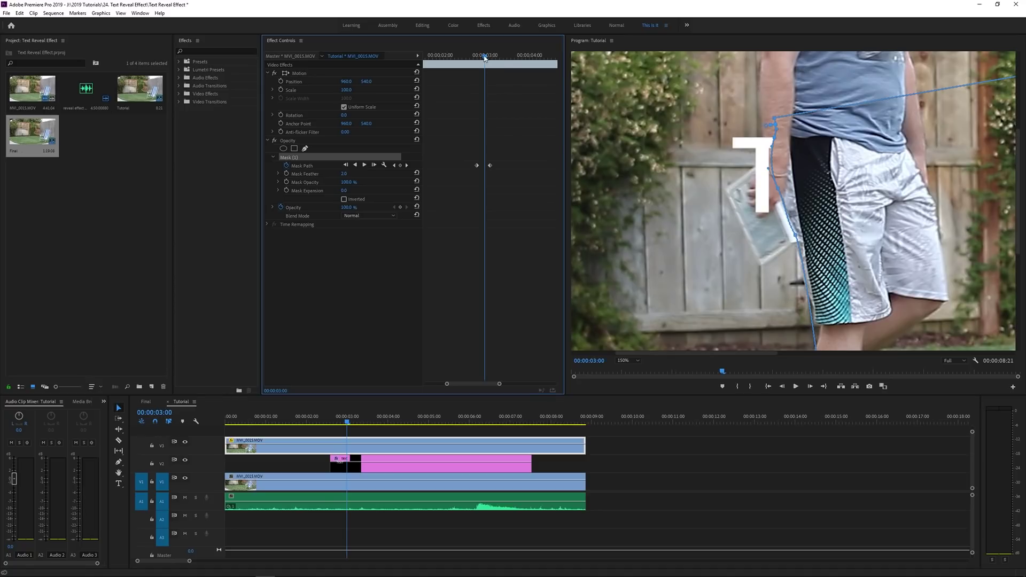
At 00:00:02:21, adjust the mask points along the back of the man's shorts at 200% preview magnification
left_click_drag(483, 58, 480, 58)
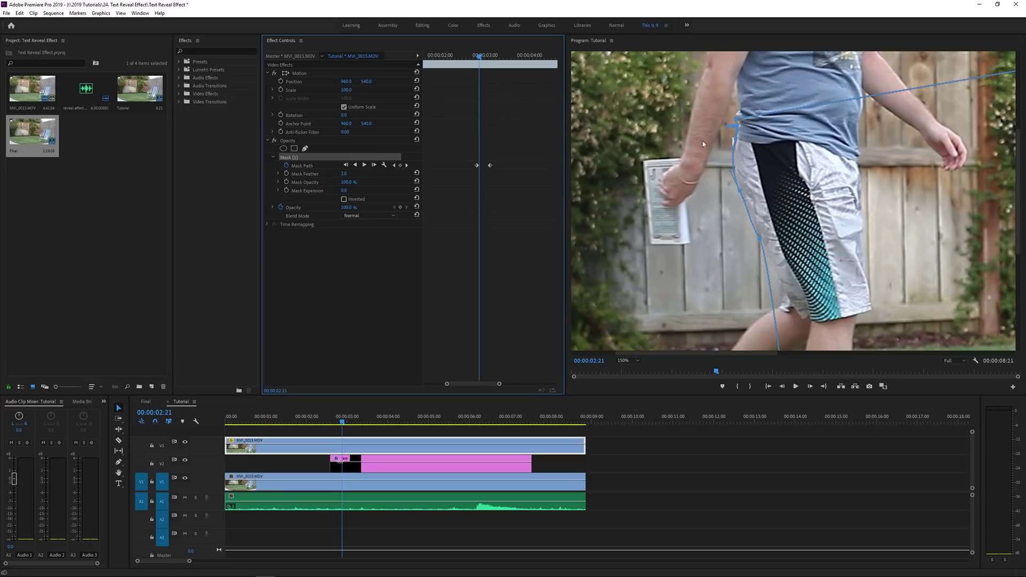
key("ctrl+t")
left_click(632, 360)
left_click(633, 436)
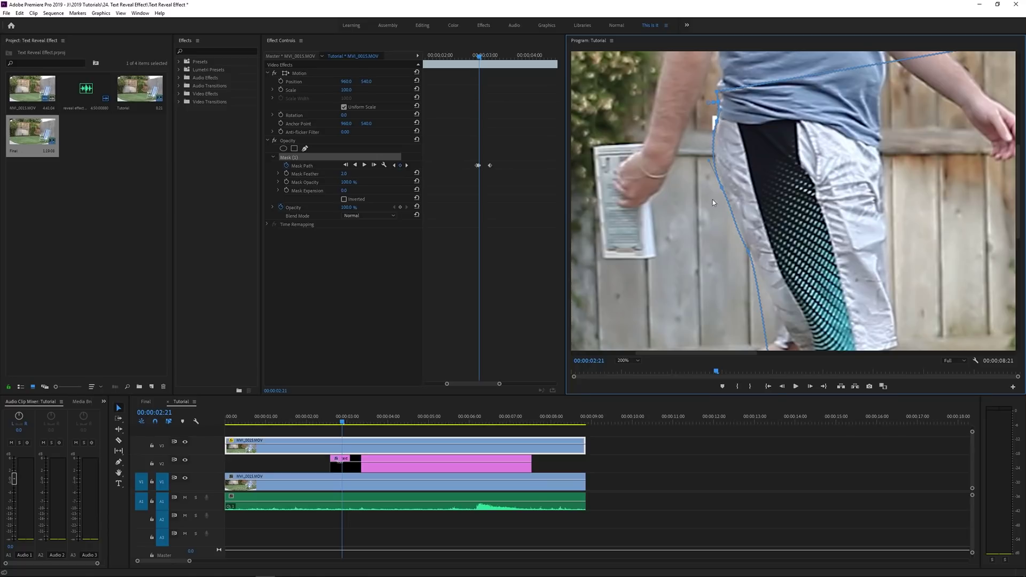
mouse_move(721, 190)
left_mouse_down()
mouse_move(728, 203)
mouse_move(724, 192)
left_mouse_up()
left_click_drag(749, 252, 755, 260)
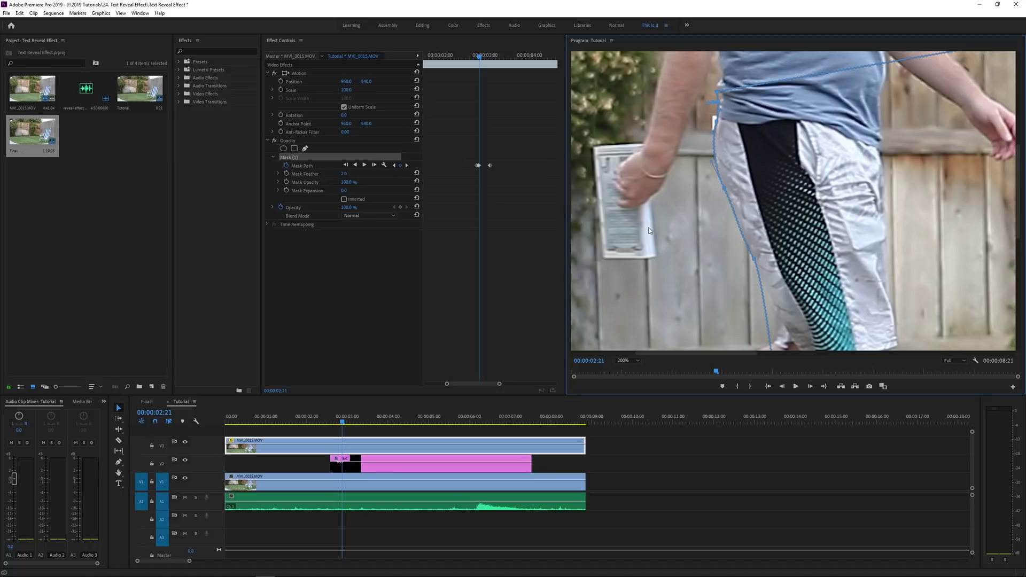
Advance frame by frame from 00:00:02:22 past 00:00:03:09, keyframing the mask path along the man's back edge
left_click(811, 388)
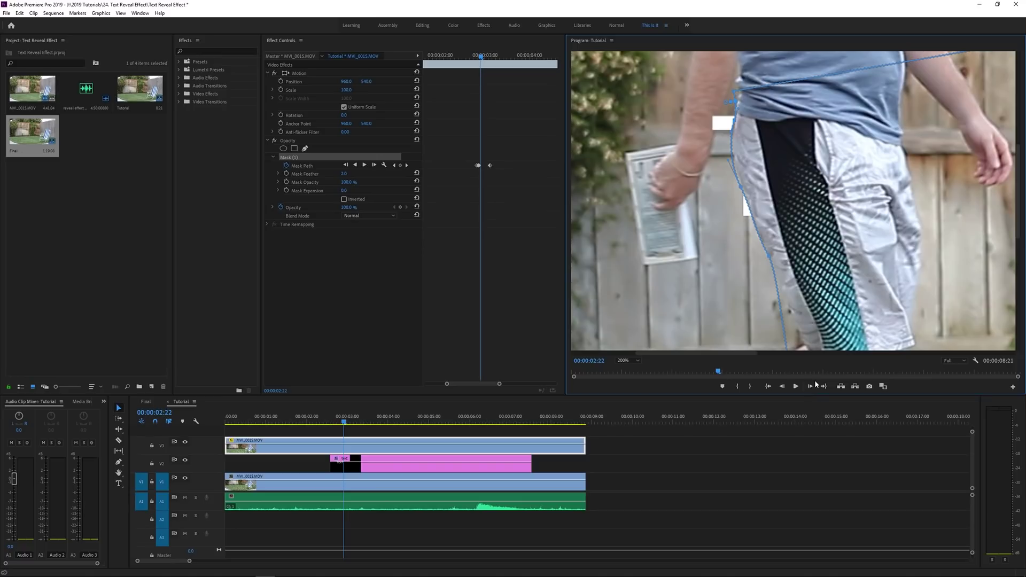
left_click(811, 388)
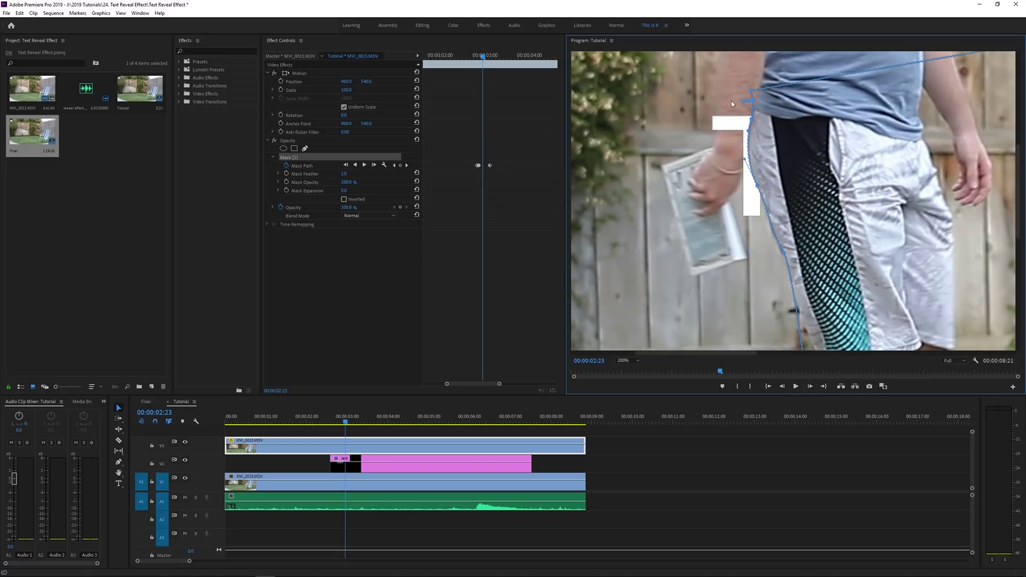
left_click(781, 385)
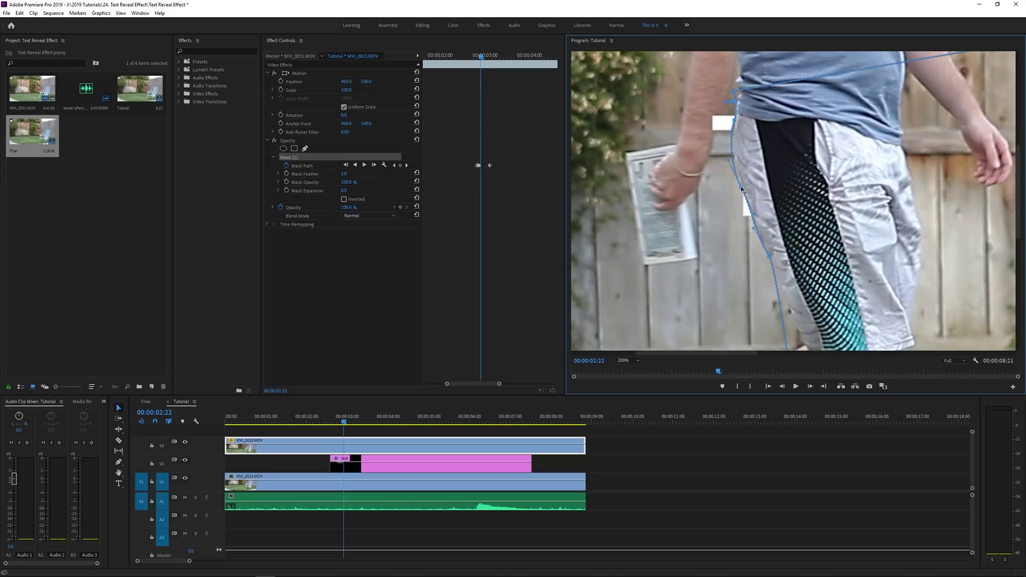
key("Right")
key("Right")
key("Right")
key("Right")
key("Right")
key("Right")
key("Right")
key("Right")
key("Right")
key("Right")
key("Left")
key("Left")
key("Right")
key("Right")
key("Right")
key("Right")
key("Right")
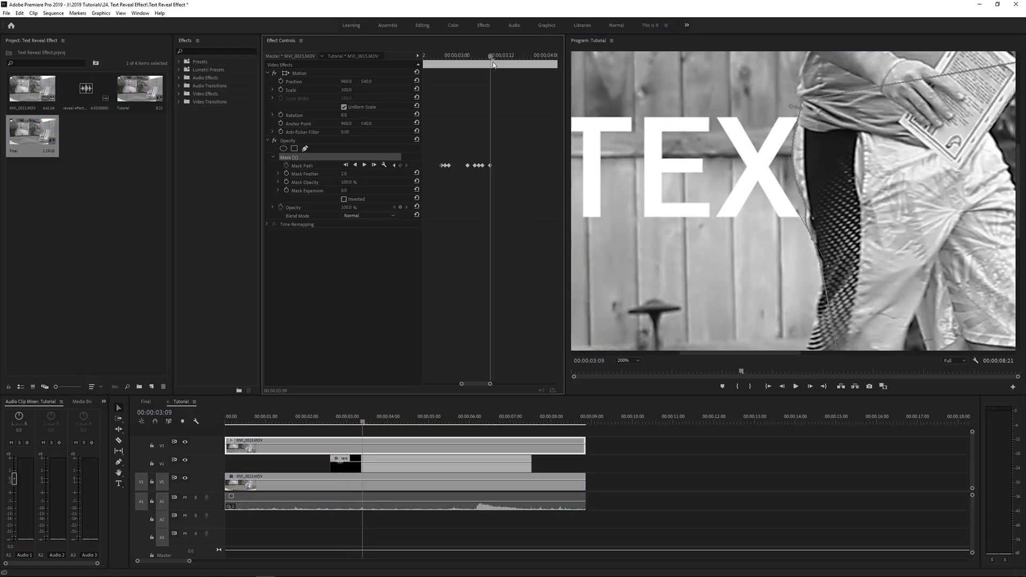
left_click_drag(860, 122, 836, 173)
At 00:00:03:17, duplicate the V1 clip onto V4 above the masked clip
left_click(527, 56)
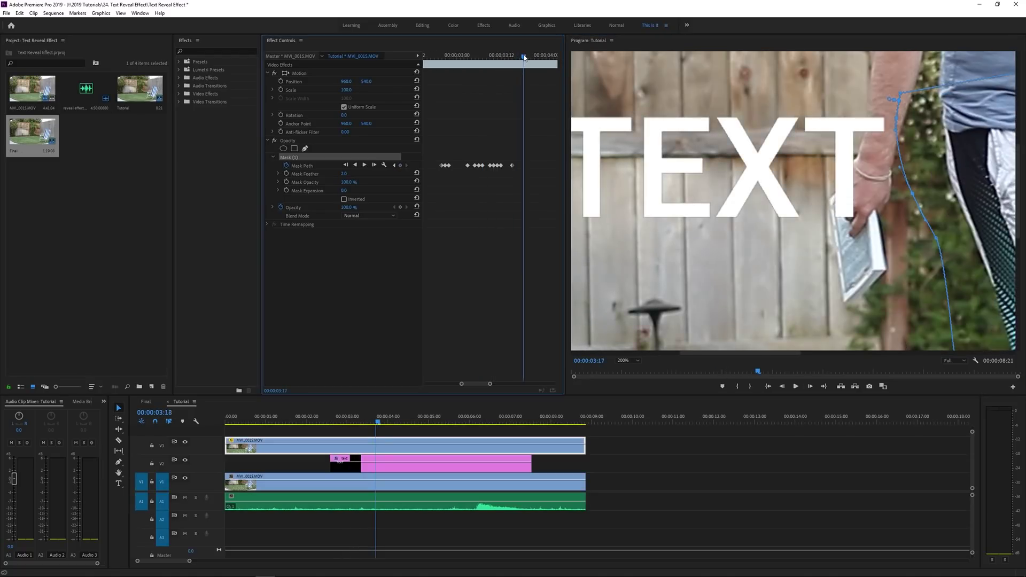
key("Left")
key("Left")
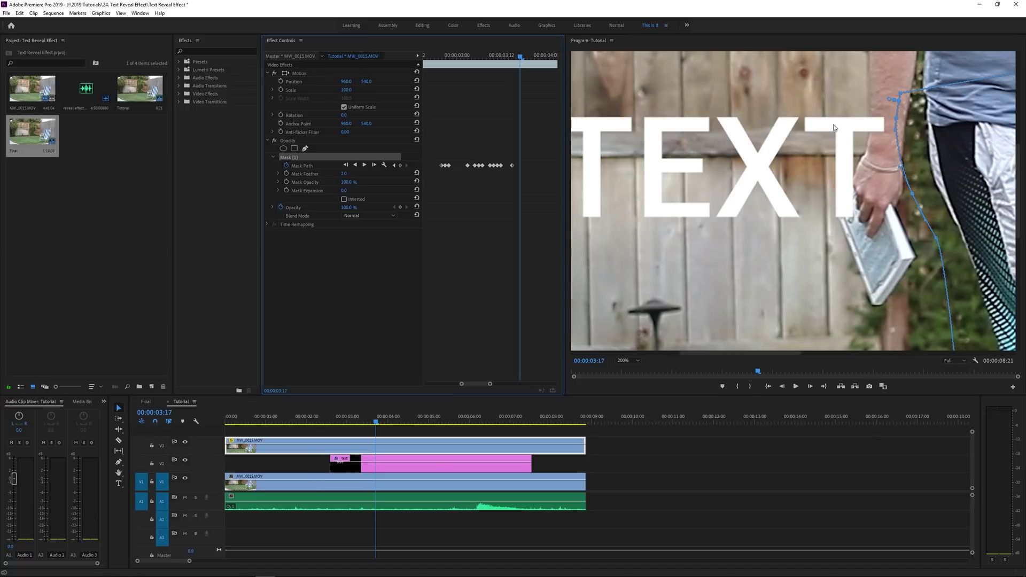
left_click_drag(321, 486, 324, 433)
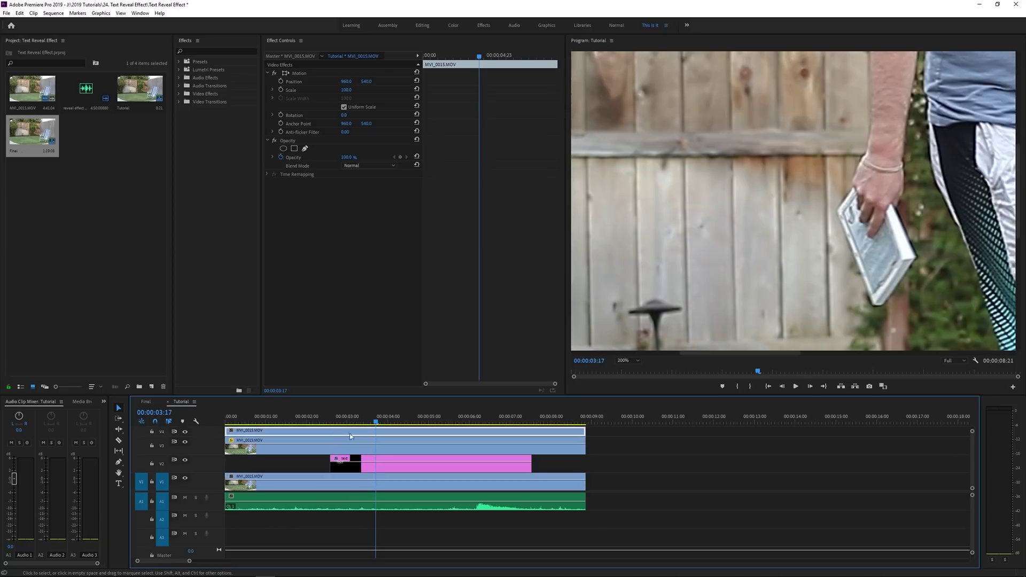
At 00:00:03:06, enlarge the V4 track and lower its clip's opacity to 43.6 %
left_click(625, 360)
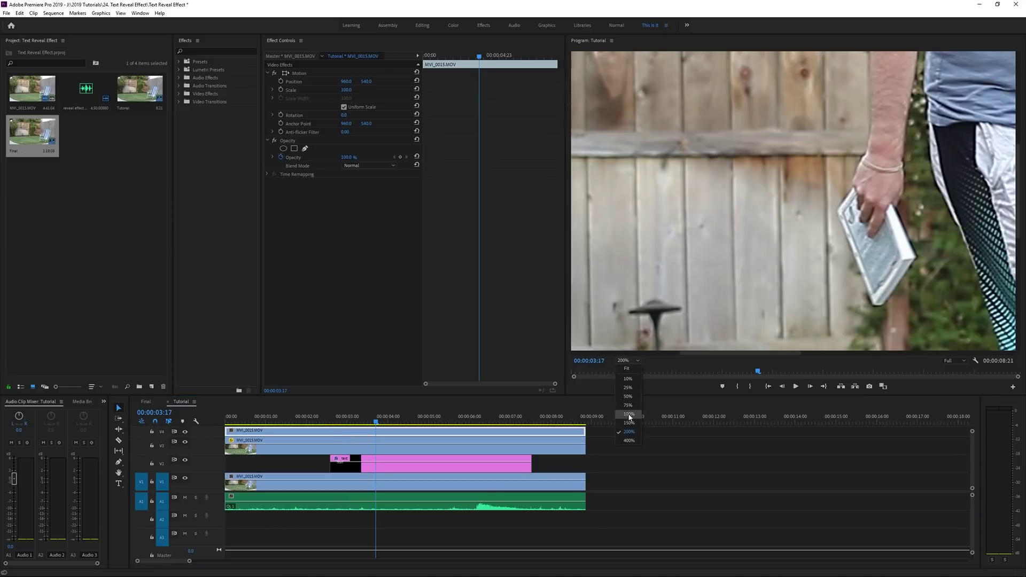
left_click(629, 423)
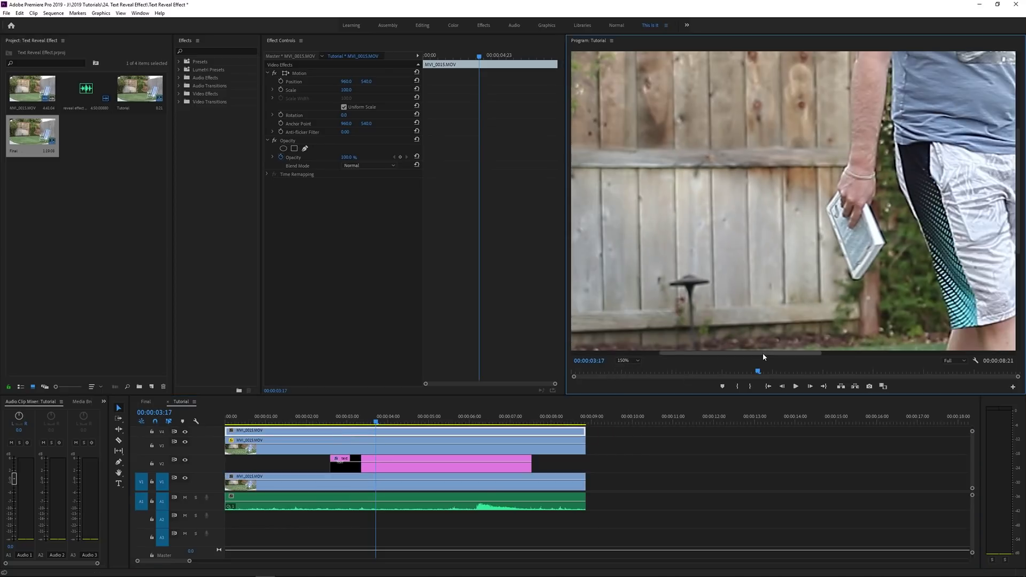
left_click_drag(480, 63, 472, 64)
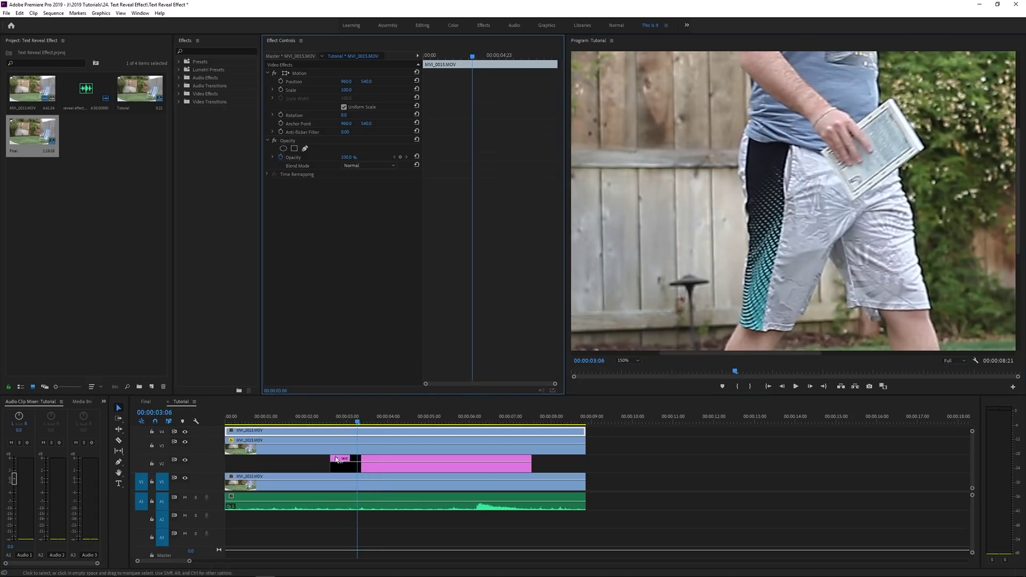
left_click(242, 445)
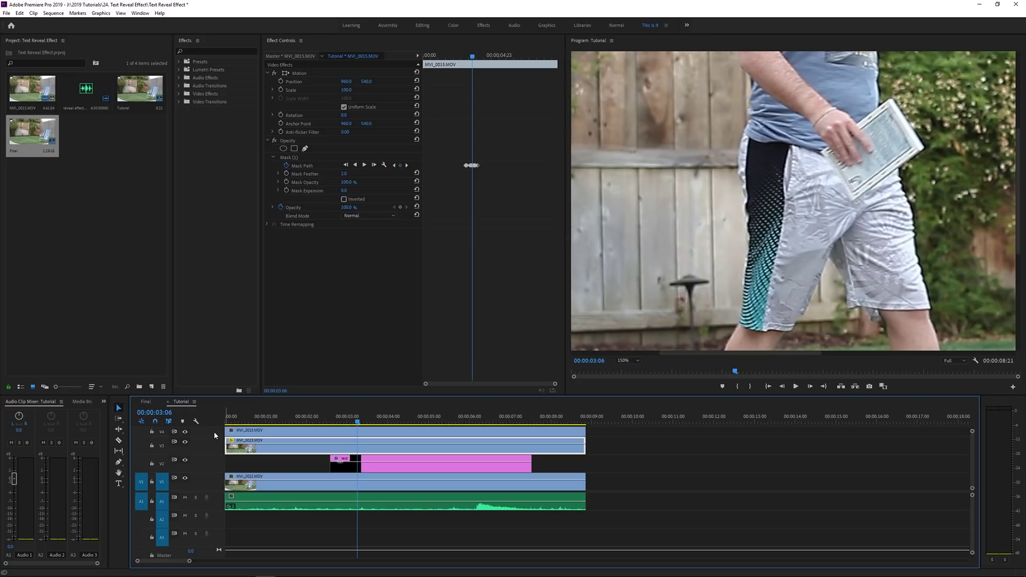
scroll(214, 431, "up", 2)
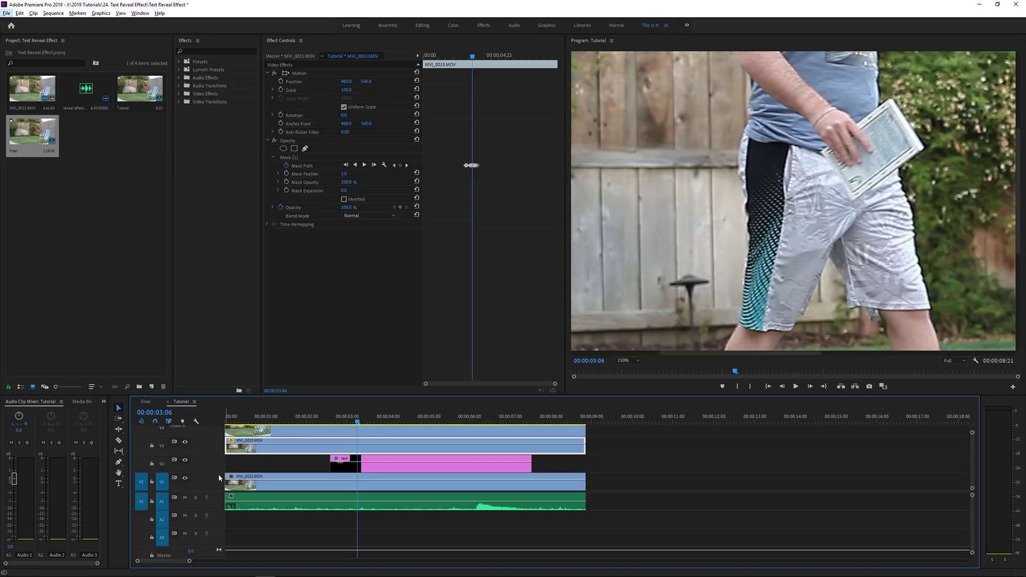
key("alt")
left_click_drag(217, 490, 218, 518)
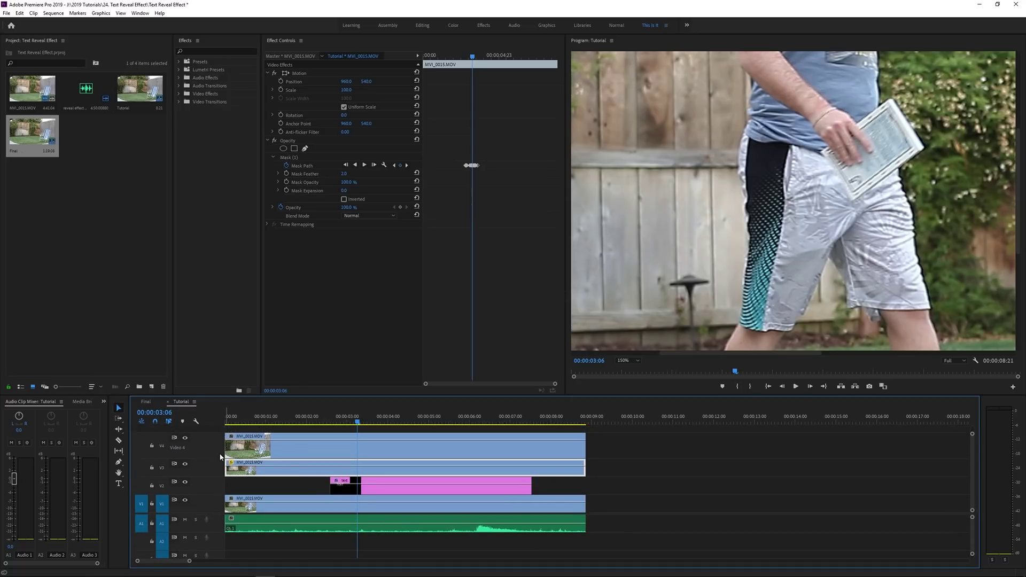
left_click_drag(246, 437, 247, 448)
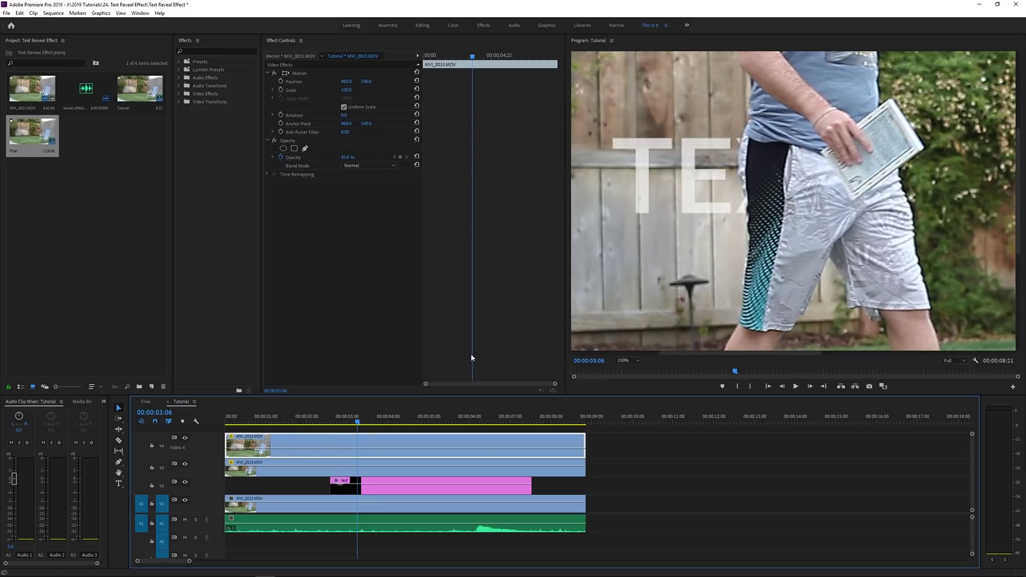
At 00:00:02:22, draw a Pen opacity mask on the V4 clip around the man's arm, hand and book
left_click_drag(331, 422, 345, 426)
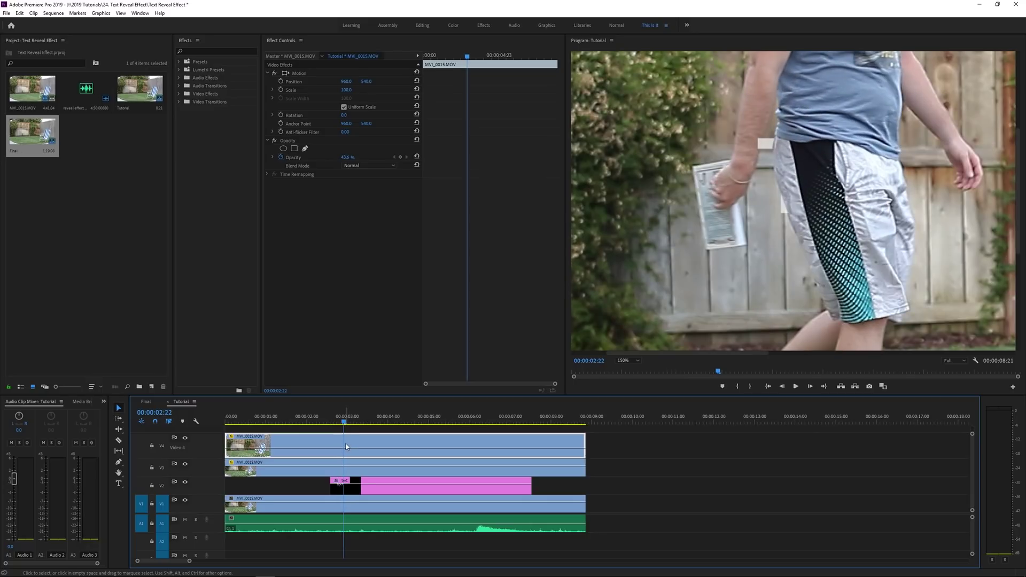
left_click(305, 149)
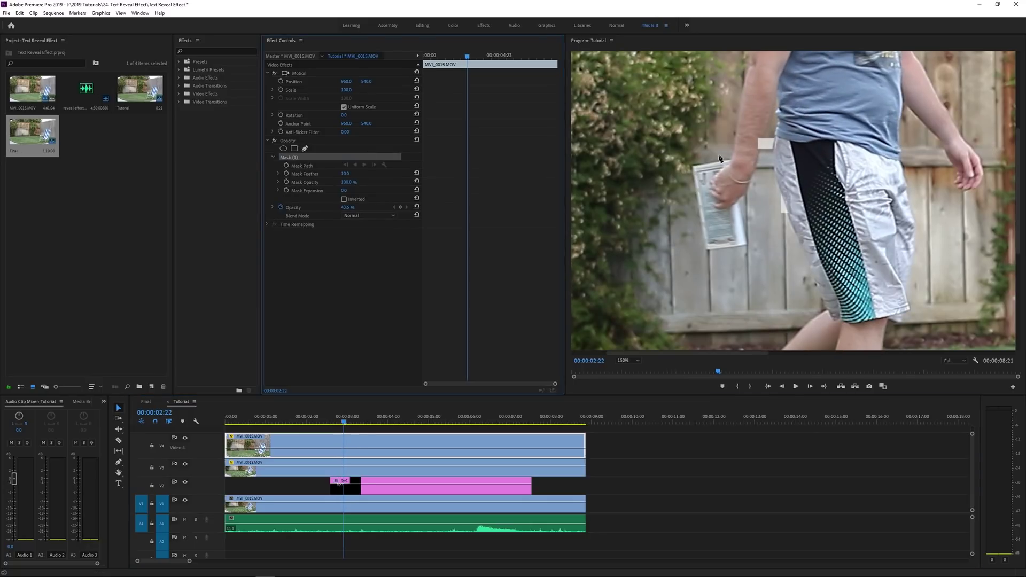
left_click(636, 362)
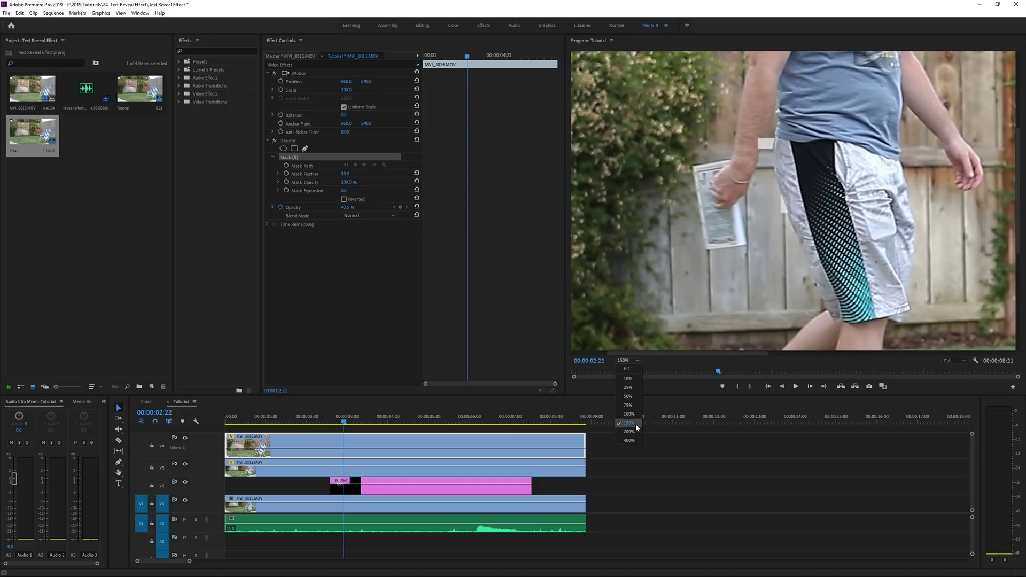
left_click(635, 424)
left_click(770, 63)
left_click(724, 61)
left_click(716, 117)
left_click(712, 143)
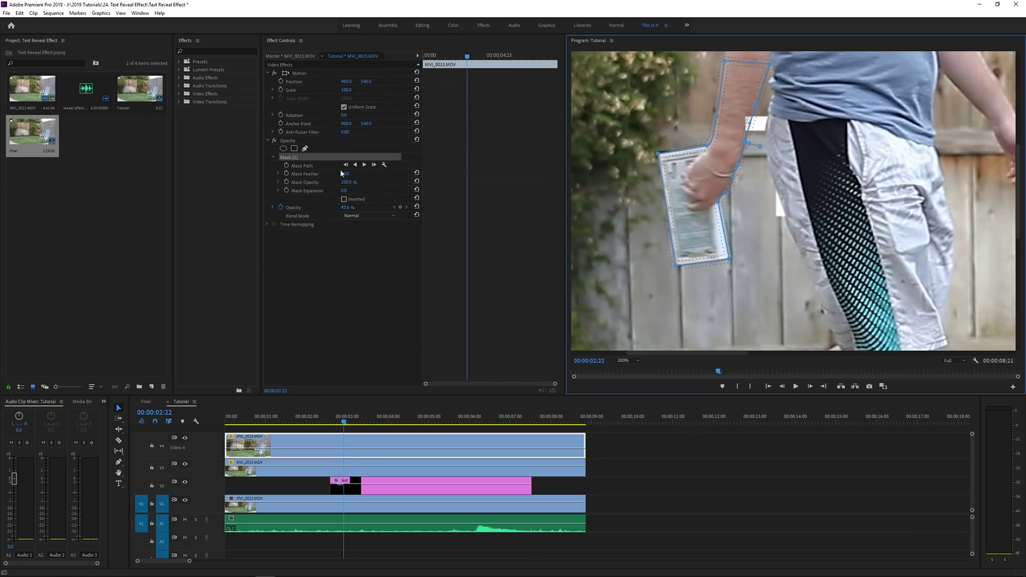
Set the arm mask's feather to 2, enable Mask Path keyframing at 00:00:02:22, and reselect Mask (1)
left_click(343, 173)
type("2")
key("Return")
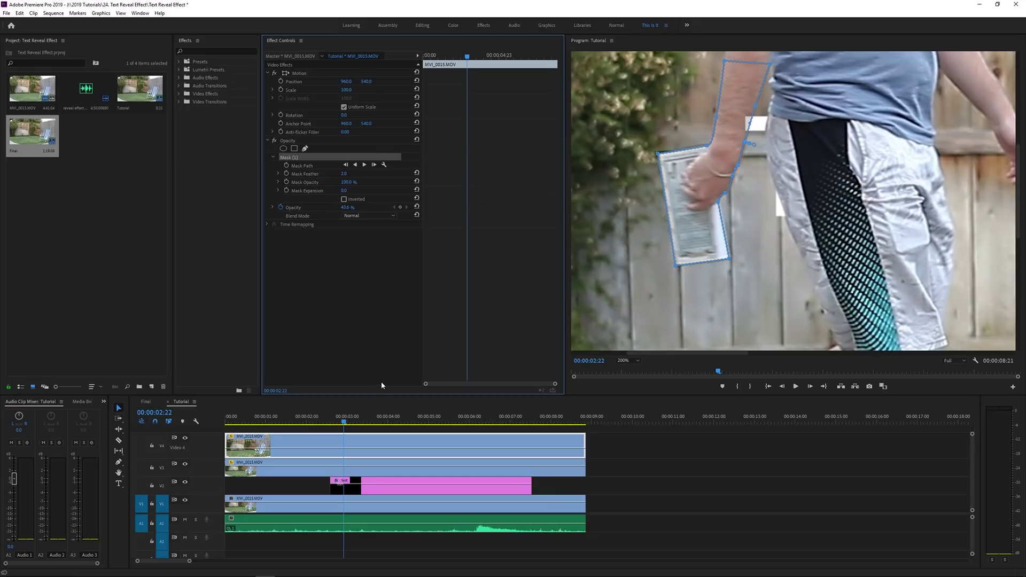
left_click(286, 166)
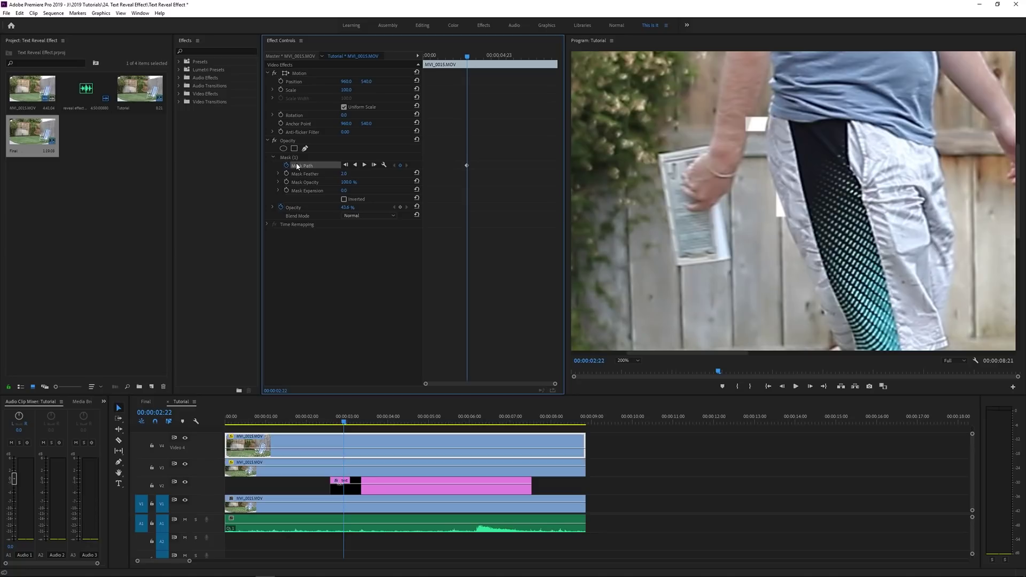
left_click(293, 158)
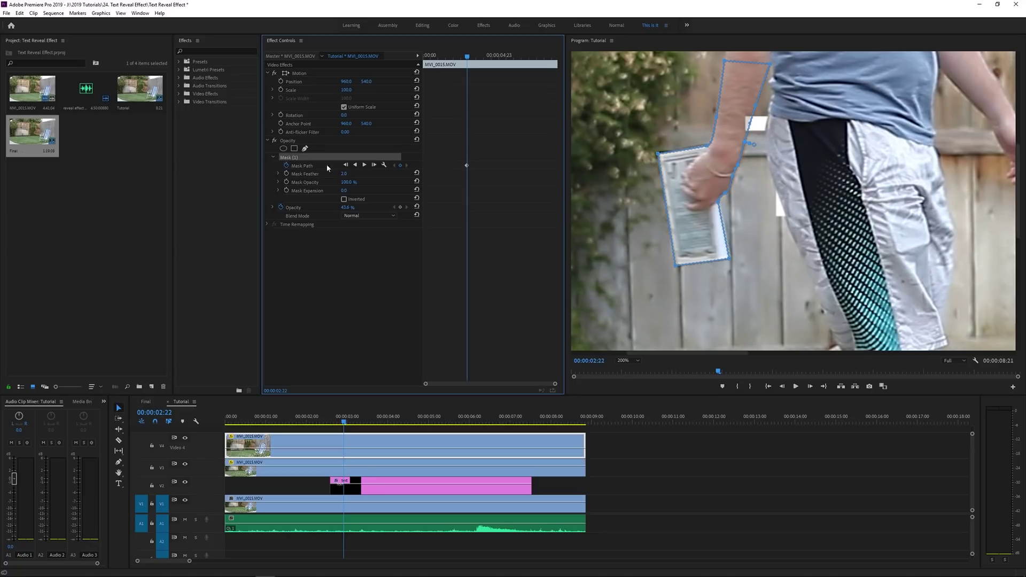
At 00:00:03:02, move the V4 mask onto the man's arm and reshape its lower points around the book
key("Right")
key("Right")
key("Right")
key("Right")
left_click_drag(721, 161, 844, 163)
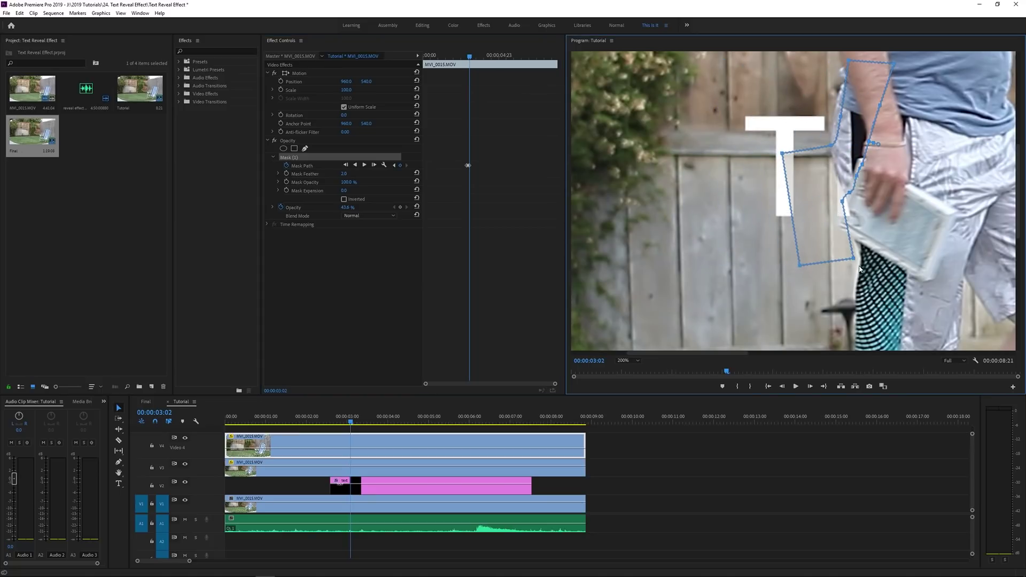
left_click_drag(856, 262, 924, 248)
Continue frame by frame through 00:00:03:15, keyframing the V4 mask to follow the man's arm and book
key("space")
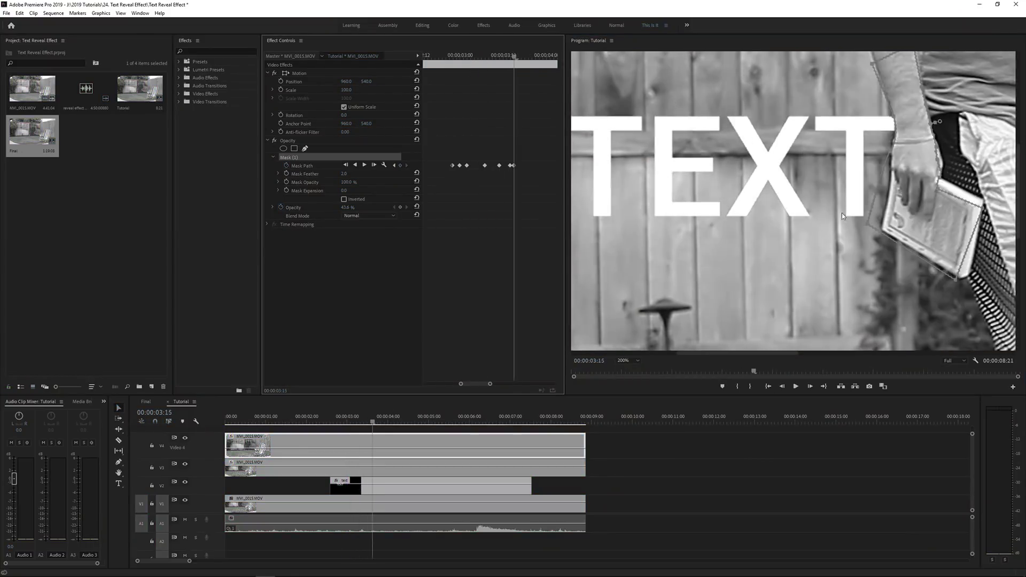
key("Right")
key("Right")
left_click_drag(865, 226, 899, 207)
key("Right")
key("Right")
key("Right")
key("Right")
key("Right")
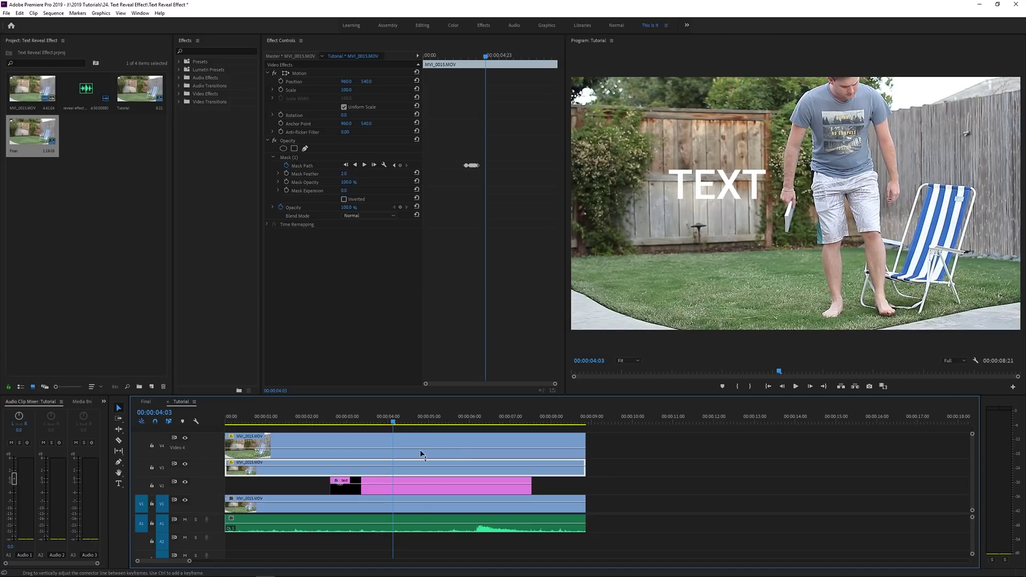
Select the V4 clip to check its mask keyframes, deselect it, and save the project
left_click(406, 453)
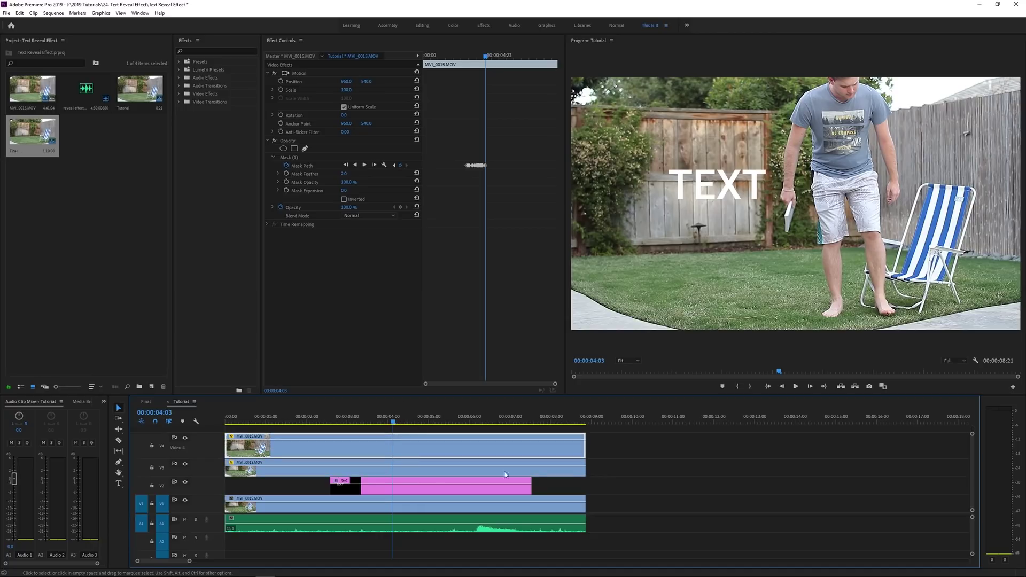
left_click(608, 468)
key("ctrl+s")
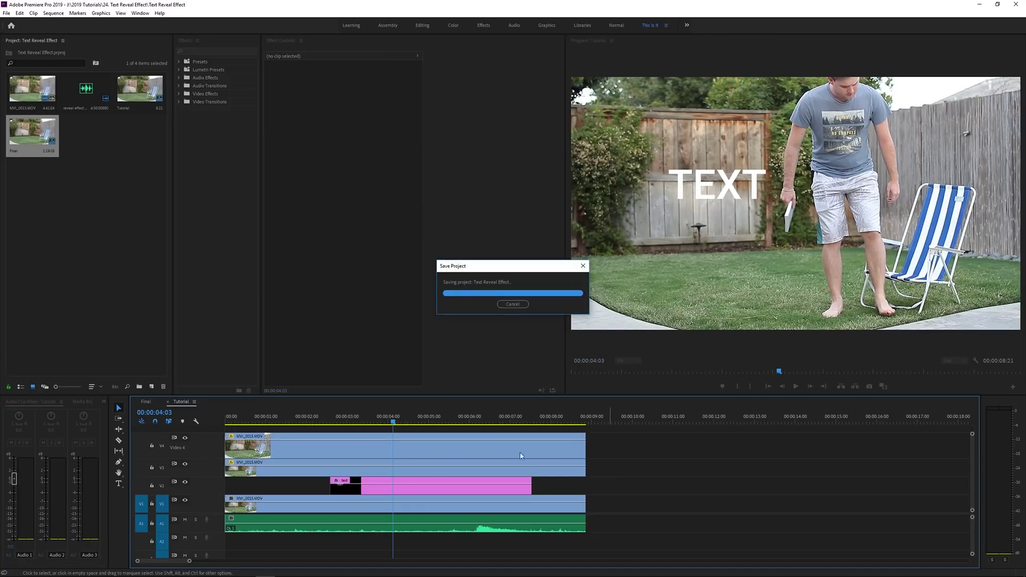
Play back the text reveal from 00:00:02:10 and once more from 00:00:02:00
left_click(414, 450)
left_click(323, 422)
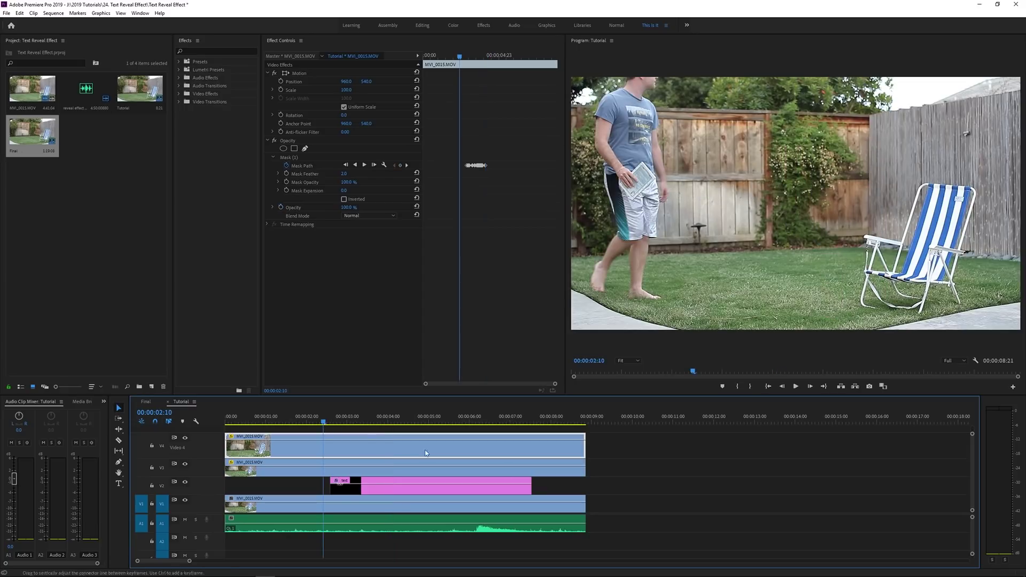
left_click(640, 479)
key("d")
key("space")
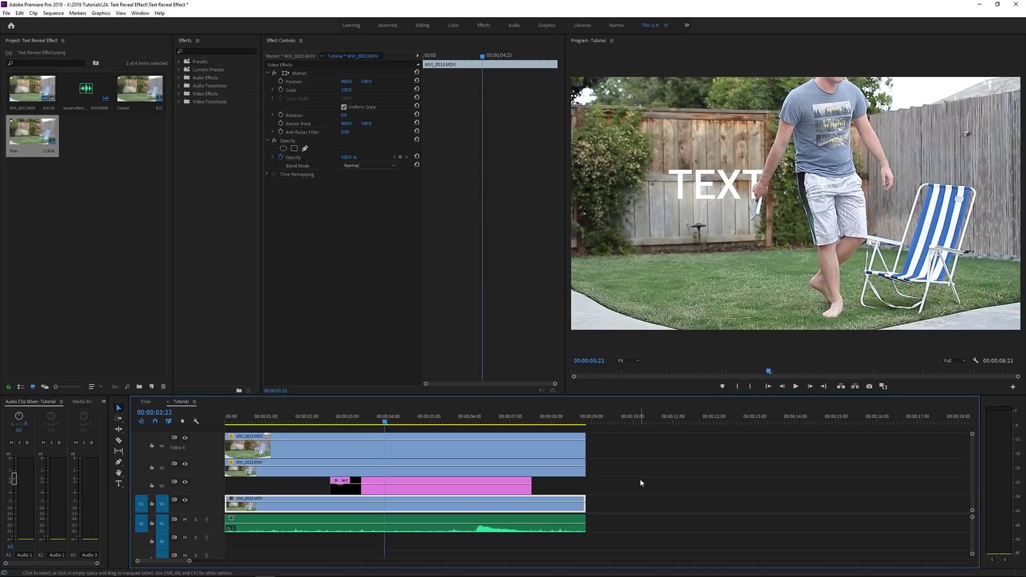
type("0200")
key("Return")
key("space")
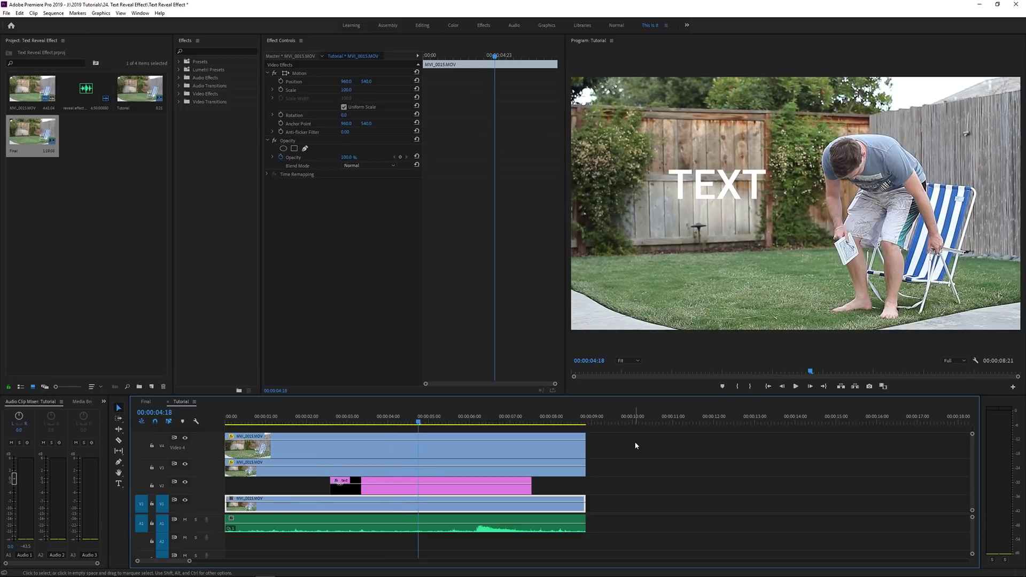
Enlarge the program preview to 150% and scrub to 0:00:03:08 to examine the text edge behind the man
key("j")
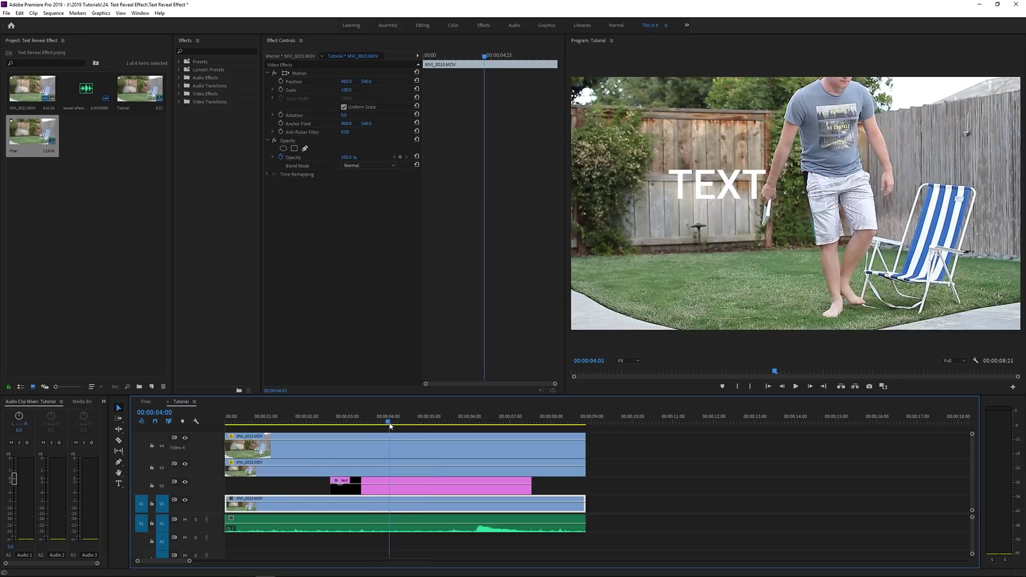
left_click(633, 362)
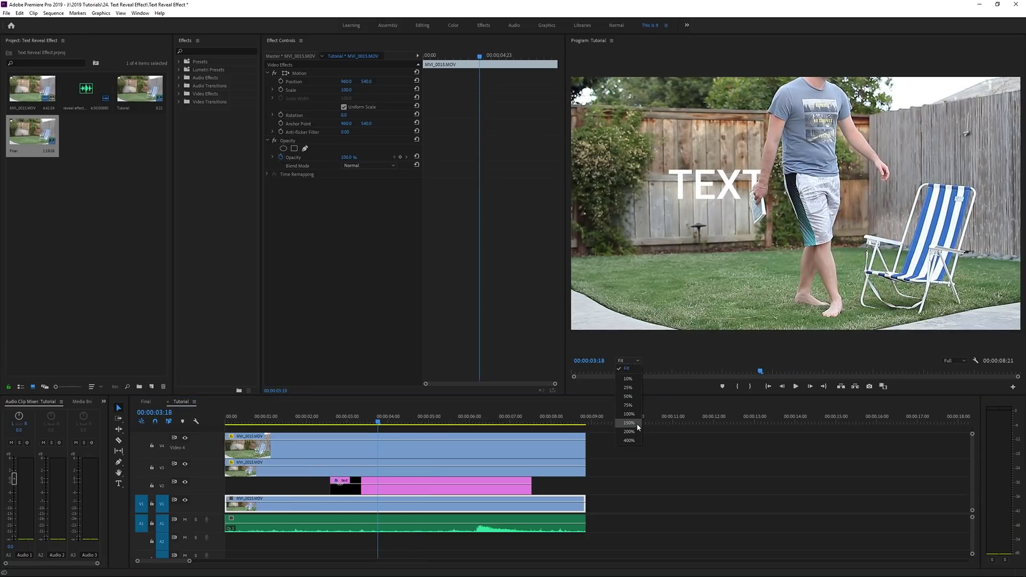
left_click(630, 423)
left_click_drag(752, 353, 689, 355)
left_click_drag(383, 420, 359, 421)
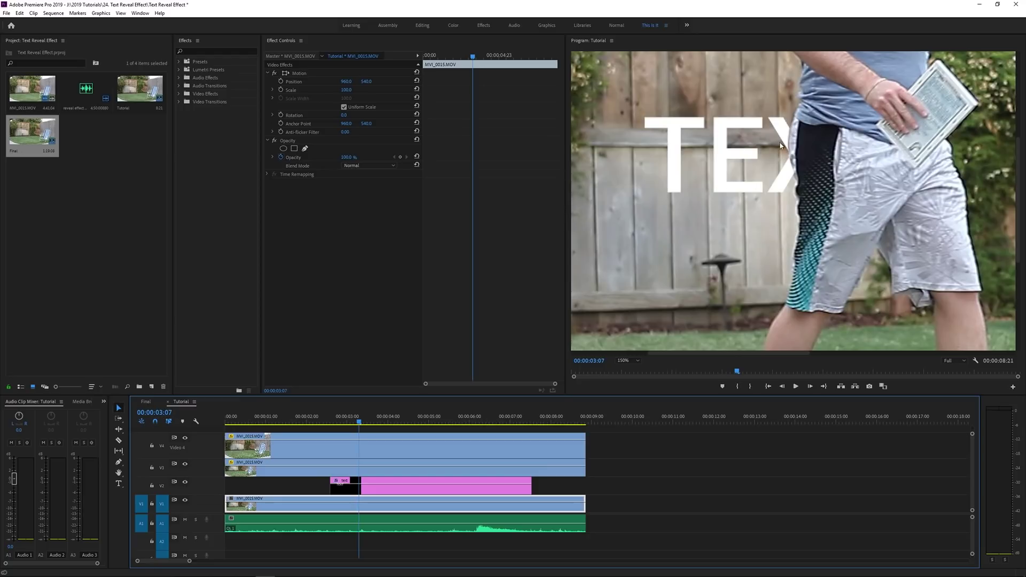
left_click_drag(357, 421, 360, 423)
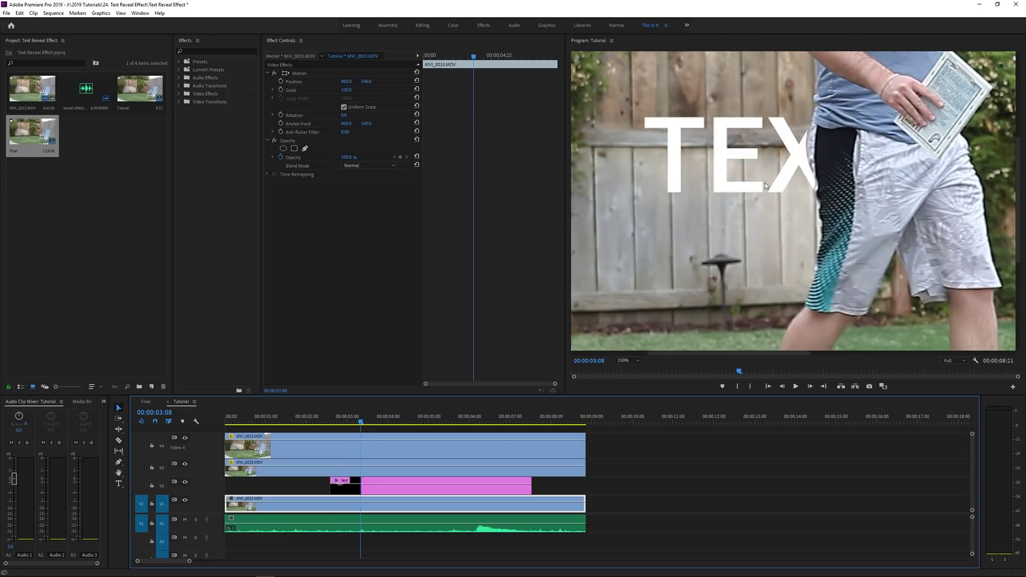
Inspect the V3 clip's mask points along the man's back edge, deselect the clip, and restore the preview to Fit
left_click(332, 468)
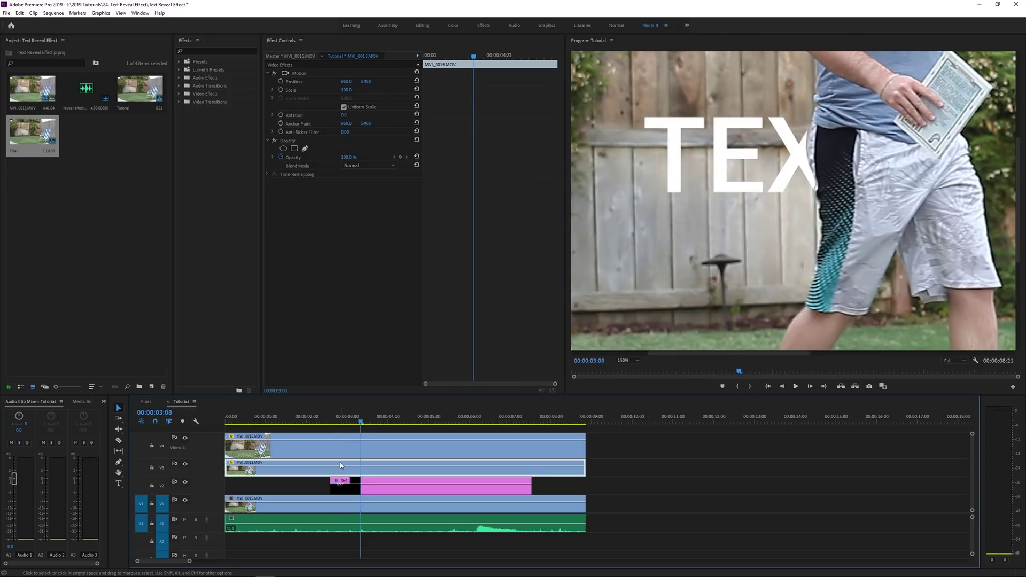
left_click(289, 159)
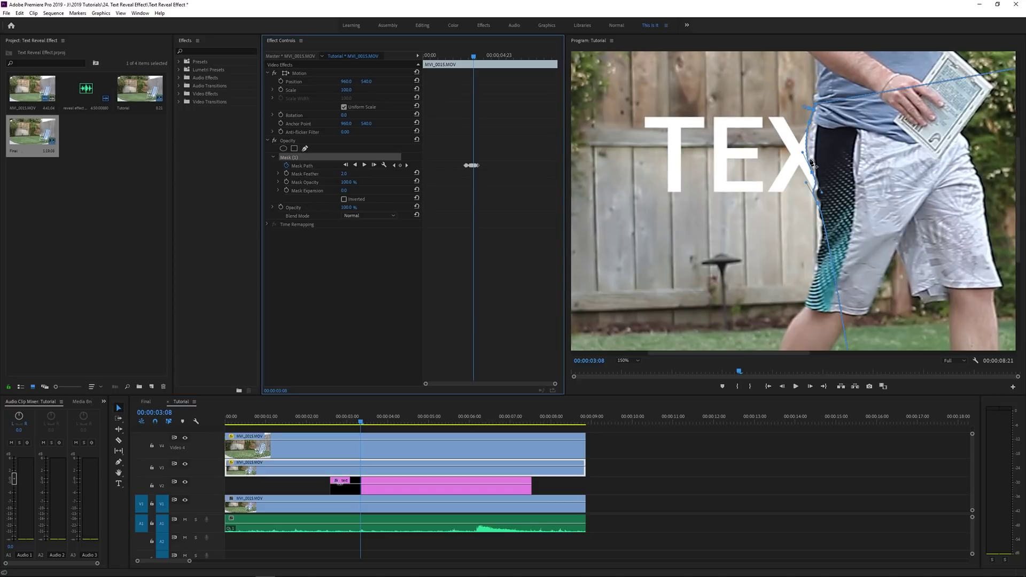
left_click(813, 176)
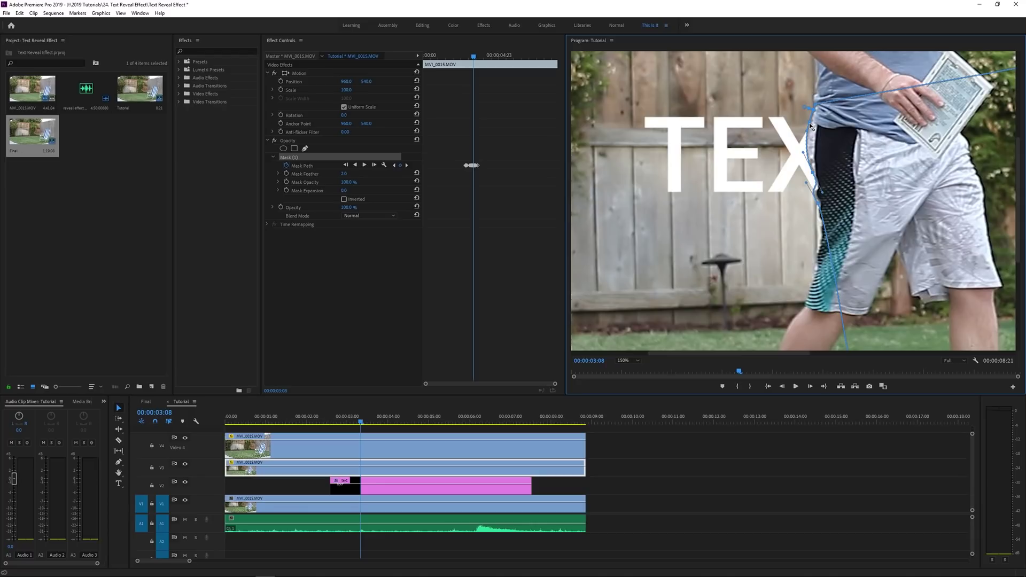
left_click(819, 293)
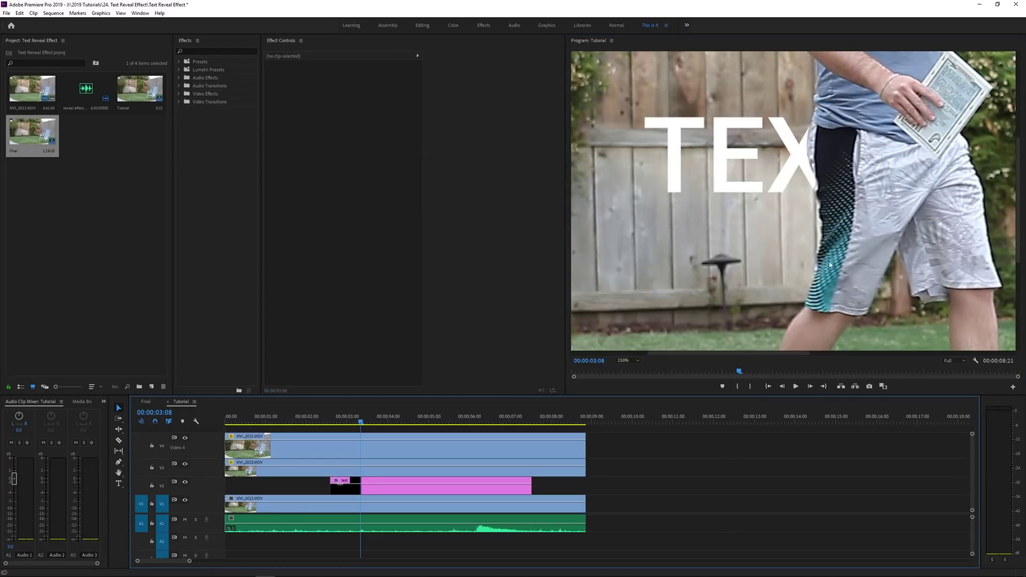
left_click(628, 361)
left_click(624, 368)
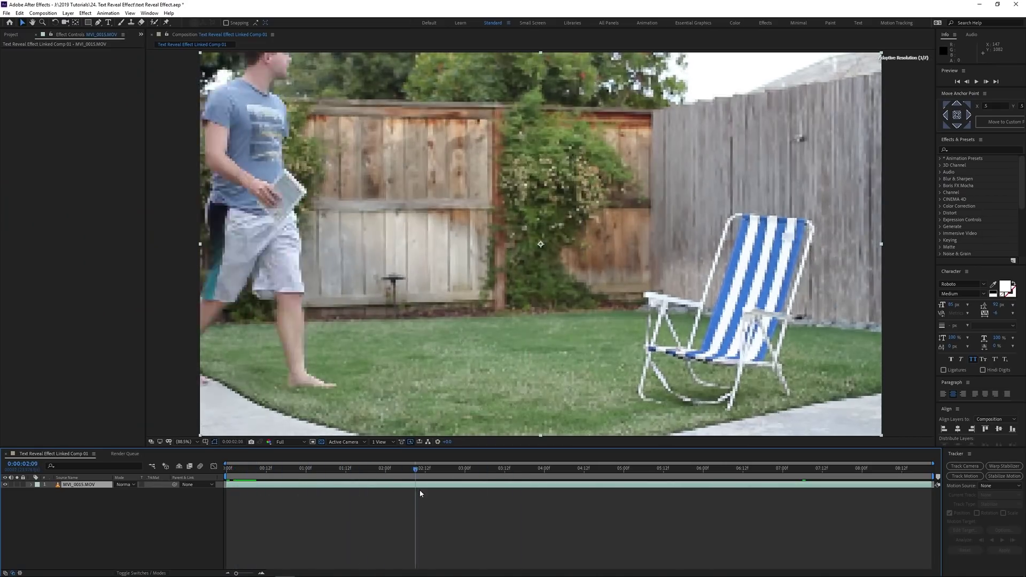
In After Effects, add a text layer reading "text" at 0:00:02:11, enlarge it, and position it over the wooden fence
left_click(419, 489)
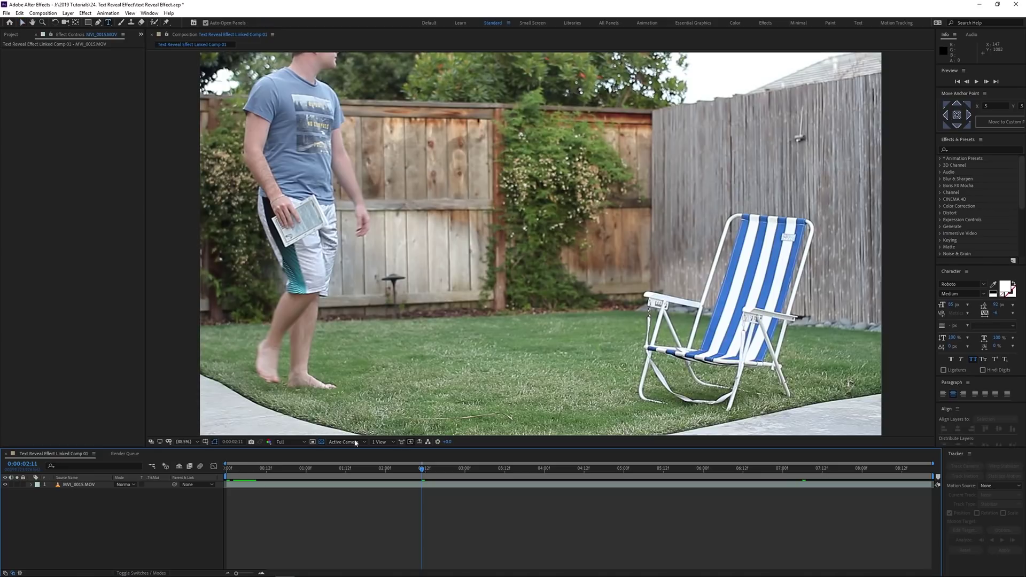
key("ctrl+alt+shift+t")
type("text")
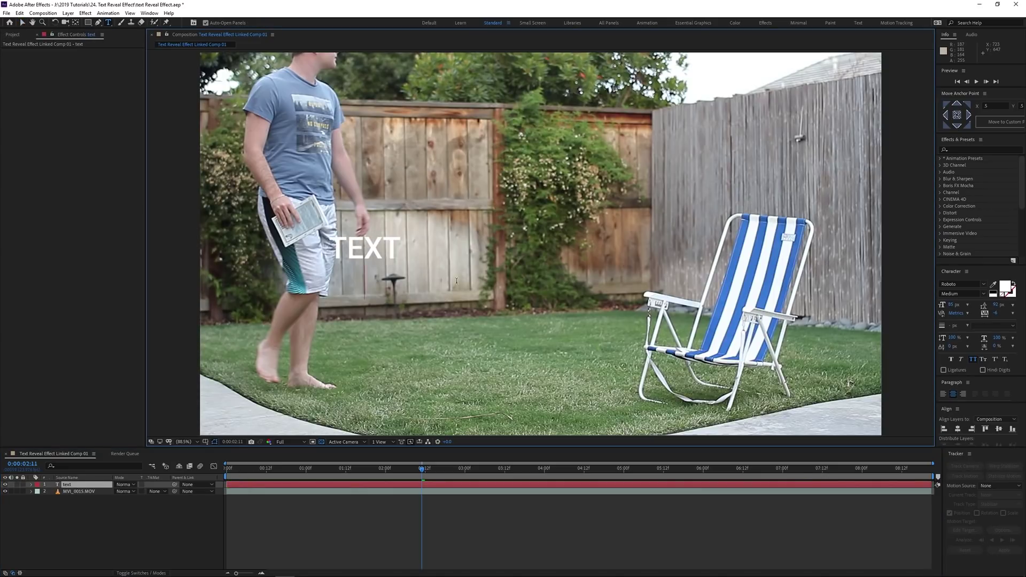
key("Escape")
key("v")
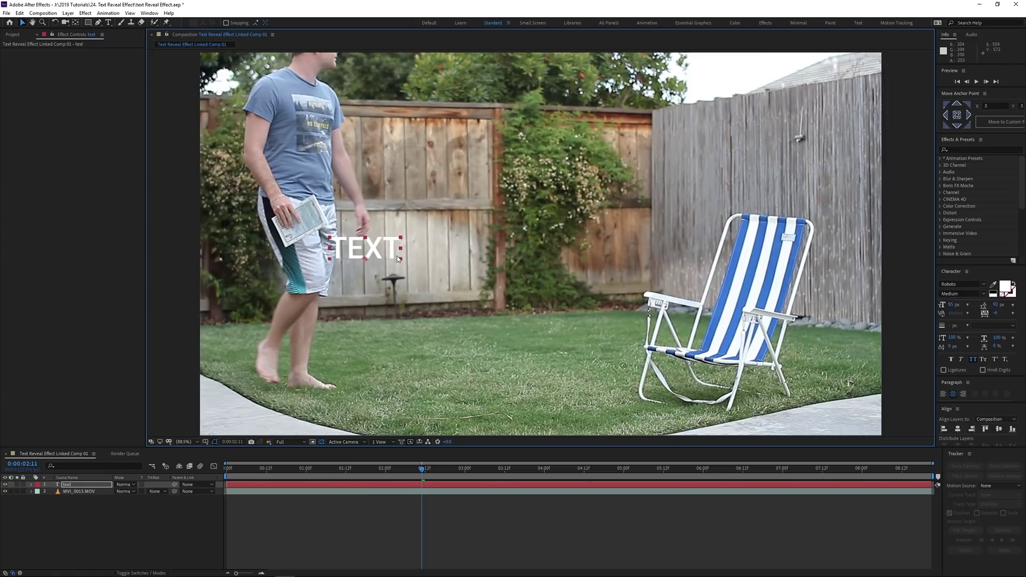
left_click_drag(402, 241, 449, 199)
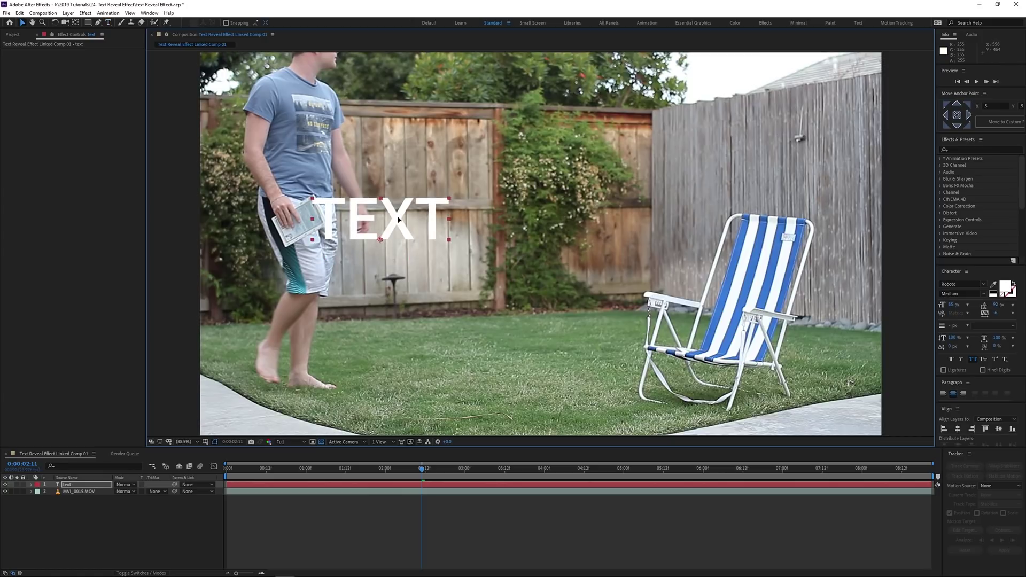
Preview the composition and scrub between 0:00:02:06 and 0:00:02:08 to check where the man reaches the text
key("space")
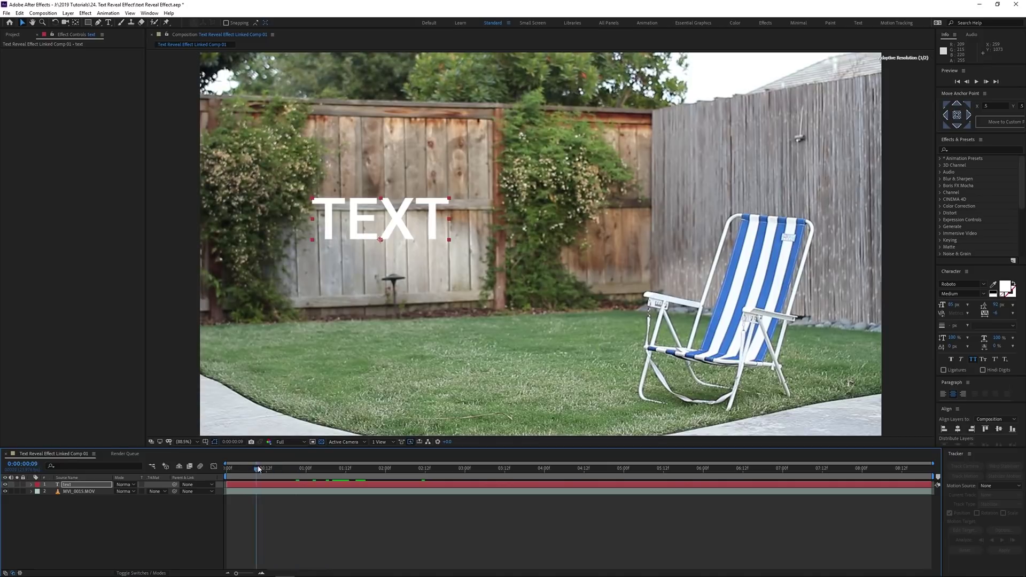
mouse_move(403, 478)
left_mouse_down()
mouse_move(469, 470)
mouse_move(378, 470)
mouse_move(405, 470)
left_mouse_up()
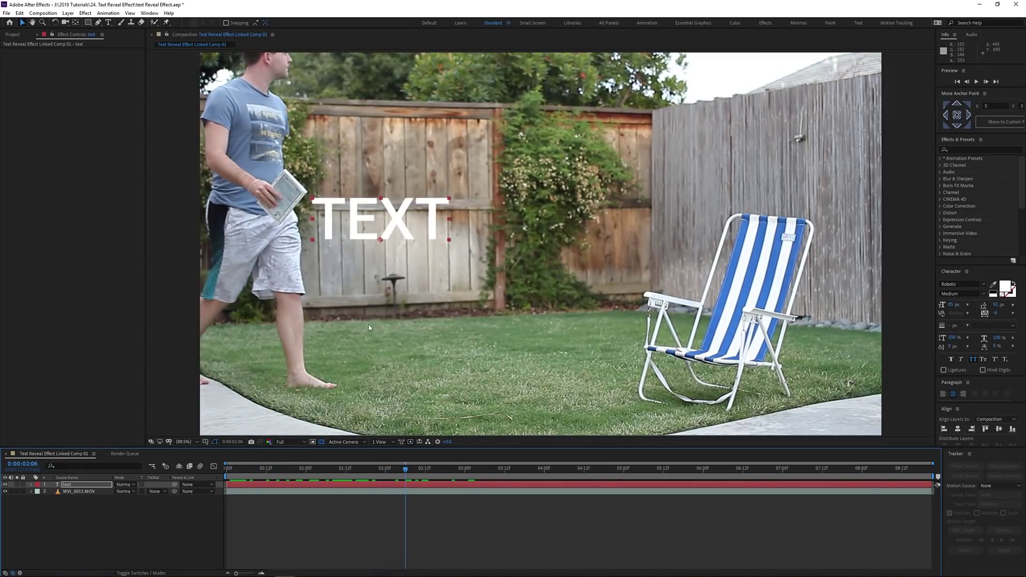
left_click(413, 491)
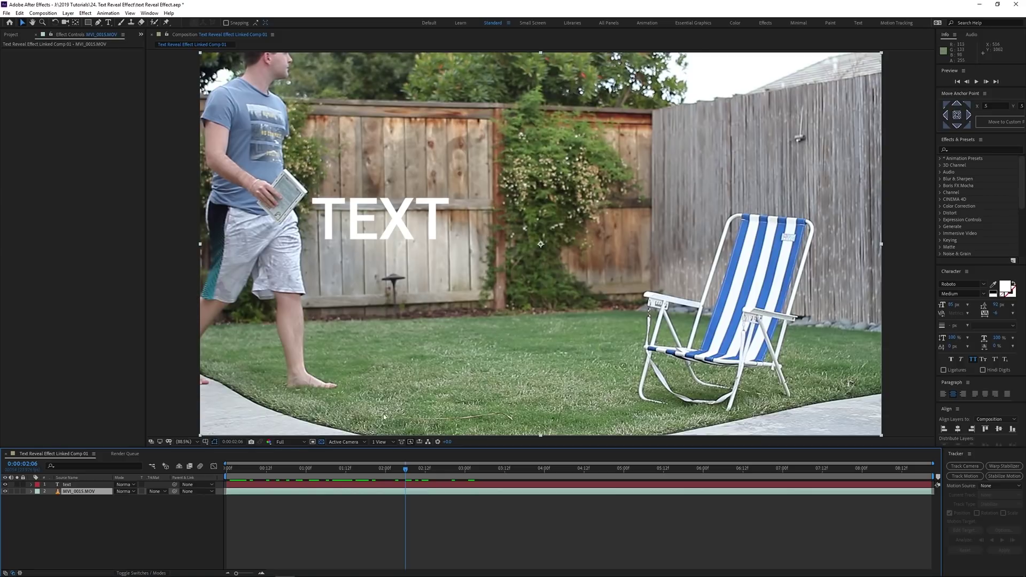
left_click_drag(407, 471, 414, 472)
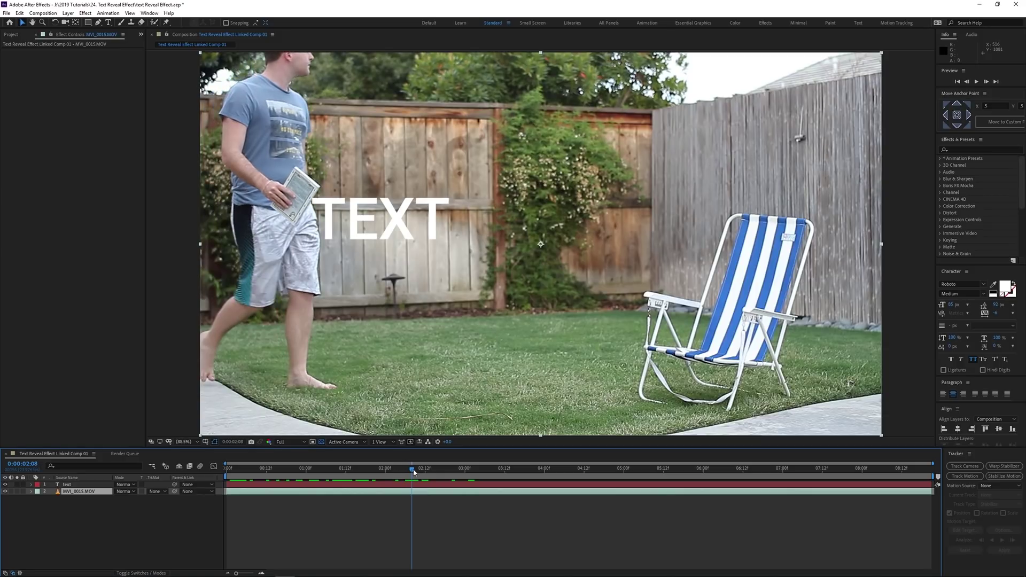
At 0:00:02:17, draw a closed Pen tool mask on the text layer, following the man's back edge and surrounding the text
left_click(416, 485)
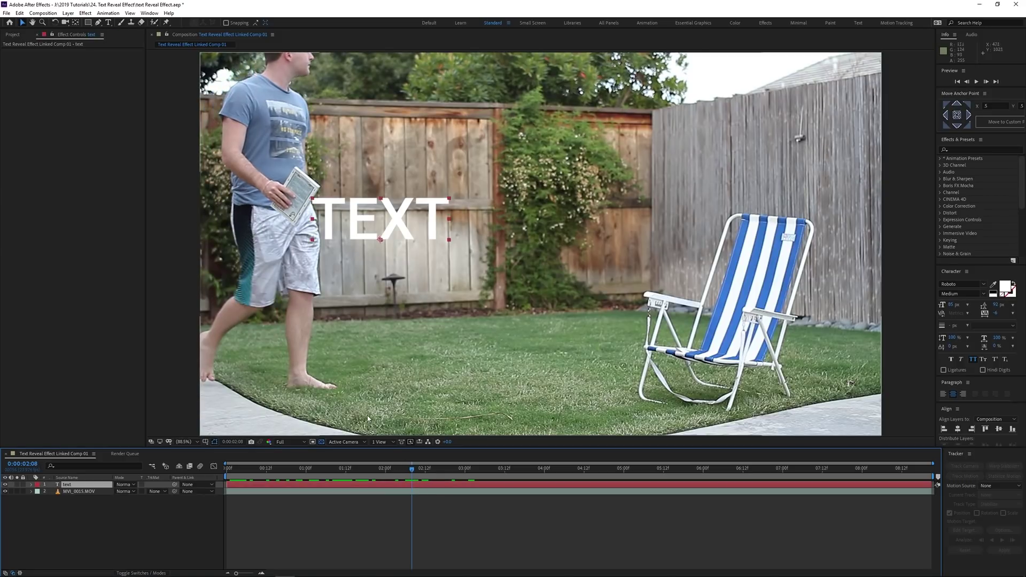
key("g")
left_click_drag(413, 470, 443, 471)
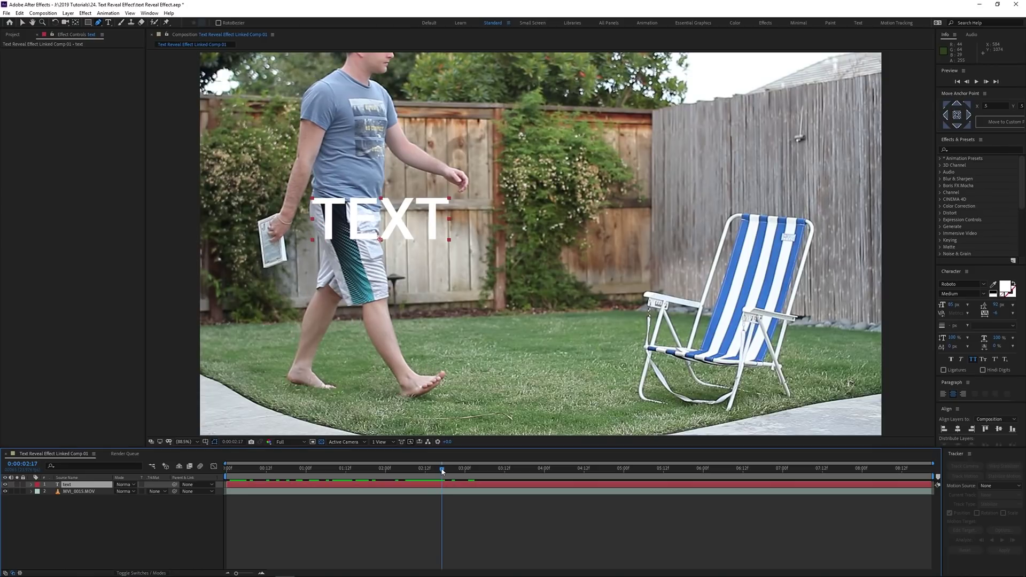
scroll(301, 209, "up", 5)
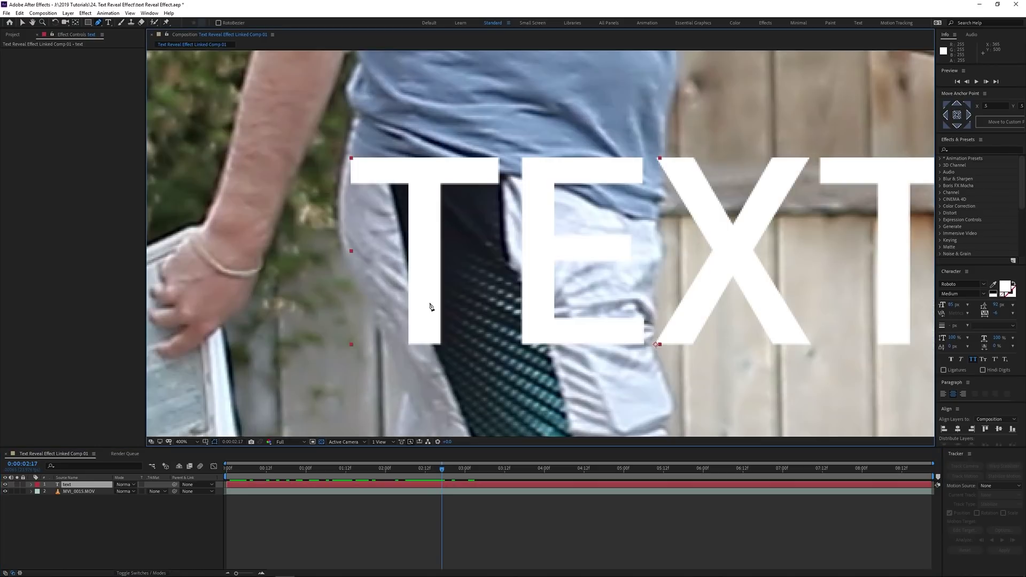
left_click(388, 341)
left_click(353, 271)
left_click(346, 250)
left_click(358, 112)
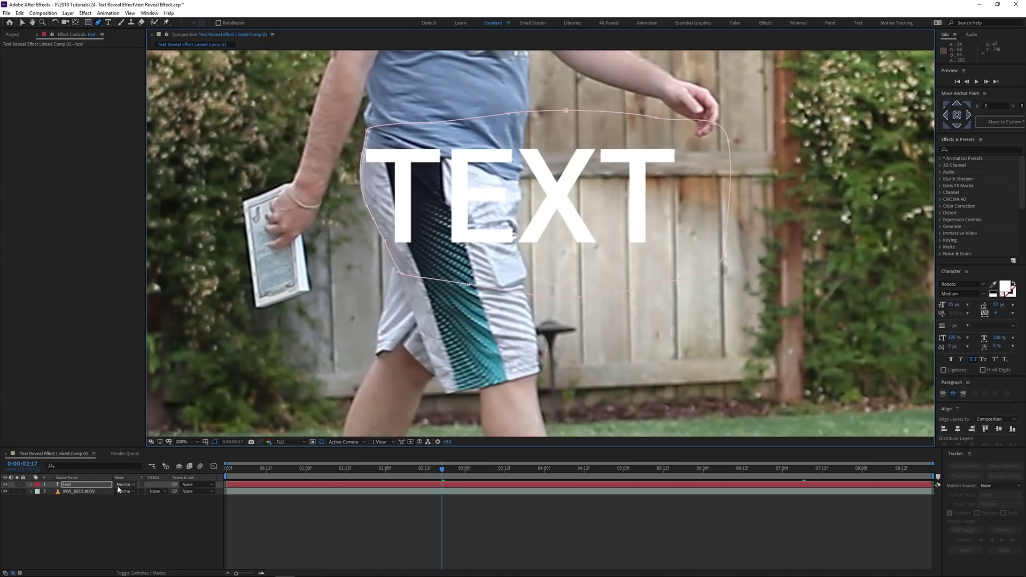
Reveal the text layer's mask properties and set Mask 1 to Subtract
left_click(102, 487)
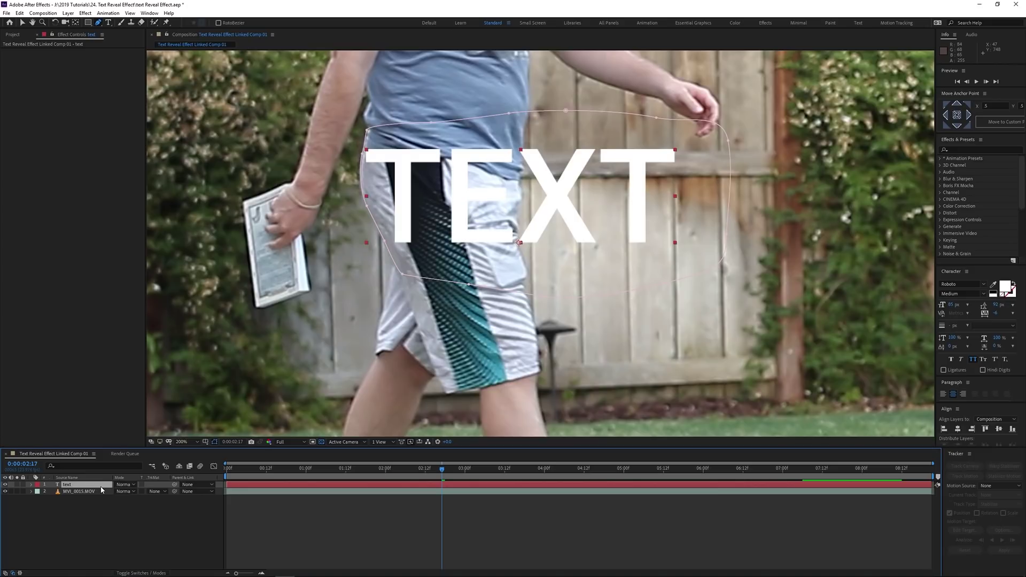
key("m")
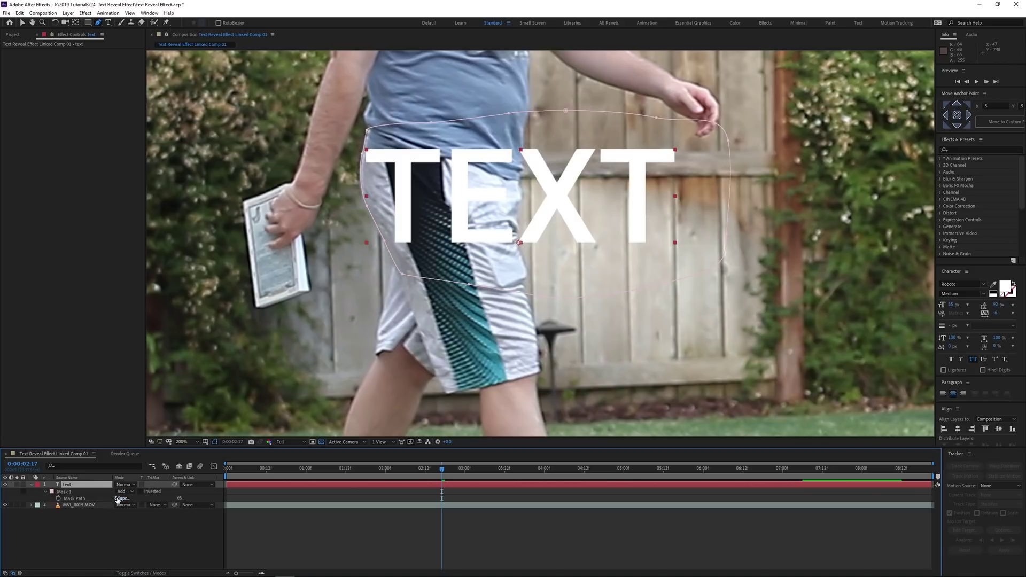
left_click(124, 491)
left_click(136, 518)
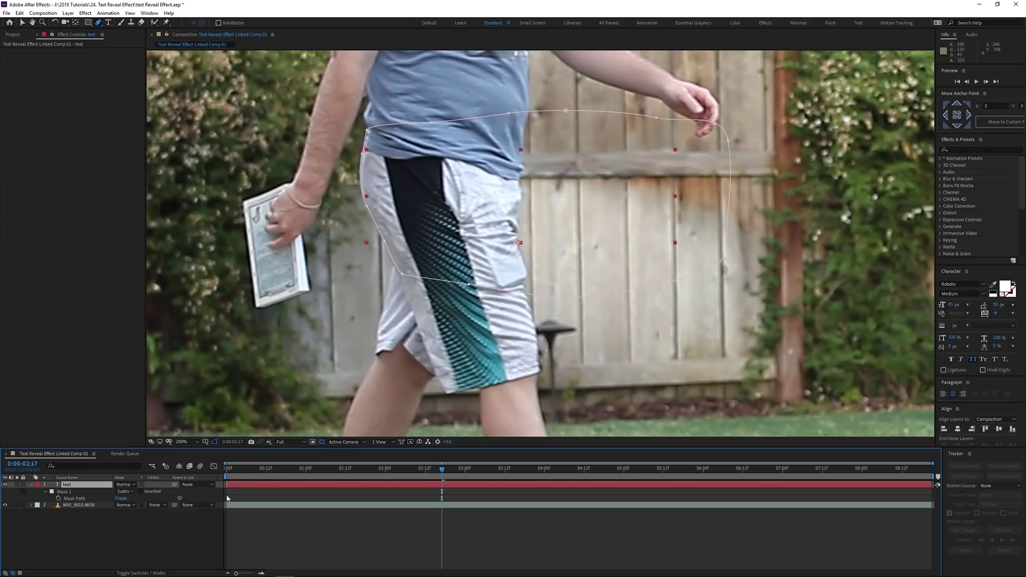
Set Mask 1's mode to None and start keyframing its Mask Path at 0:00:02:17
left_click(127, 492)
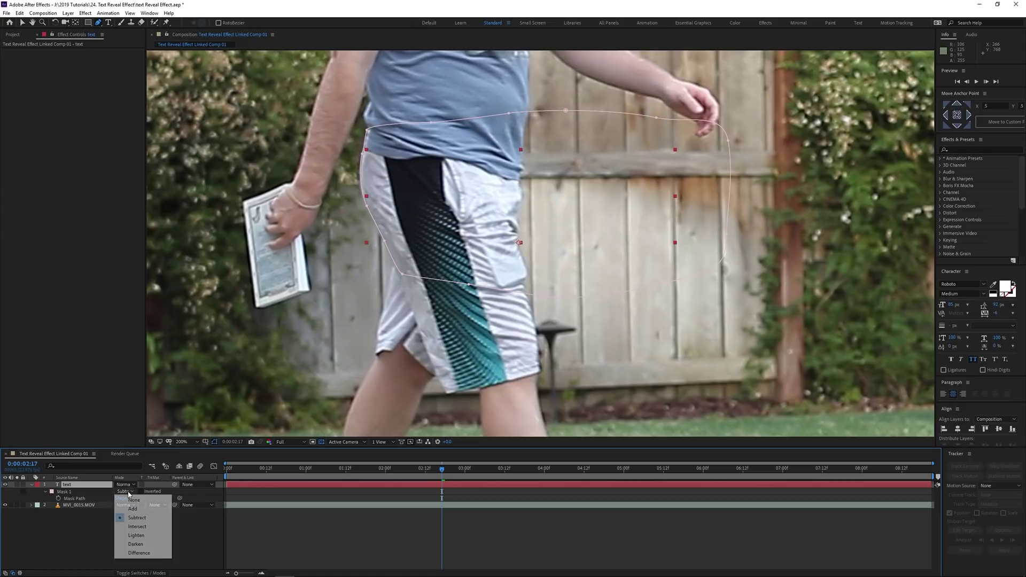
left_click(134, 500)
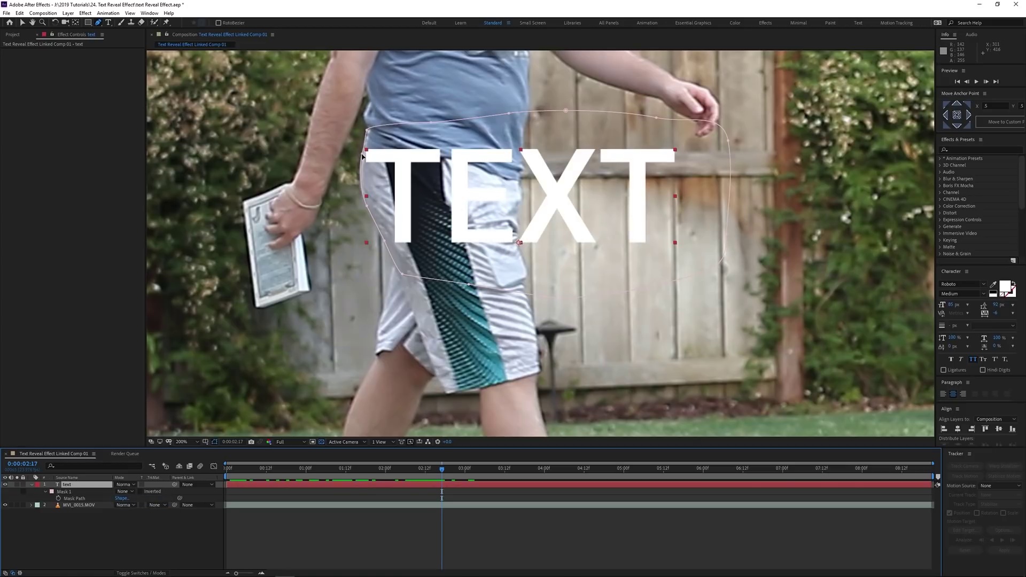
left_click(59, 498)
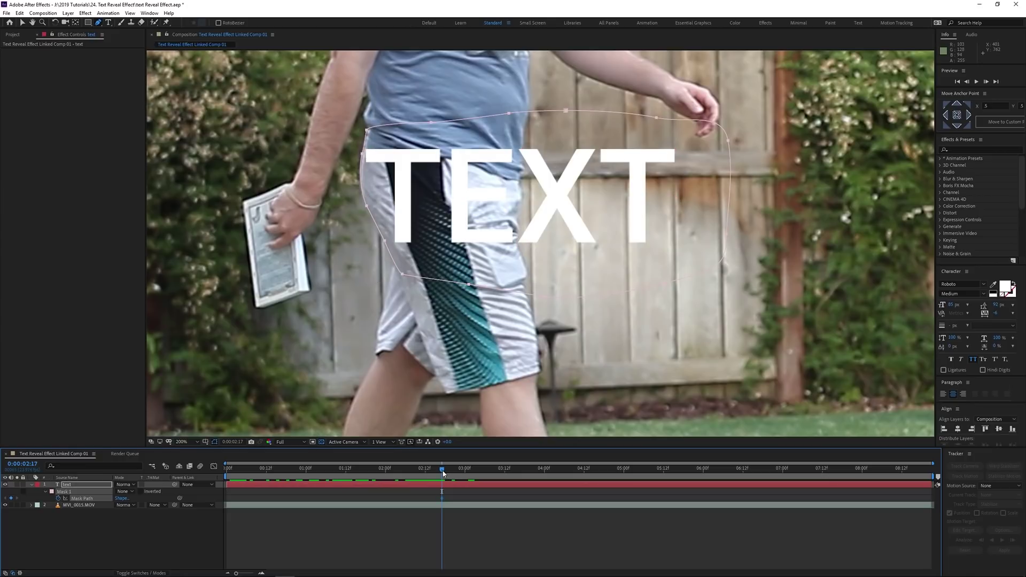
Move the mask to the man's back edge at 0:00:02:19 and set Mask 1 to Subtract
left_click_drag(443, 473, 450, 473)
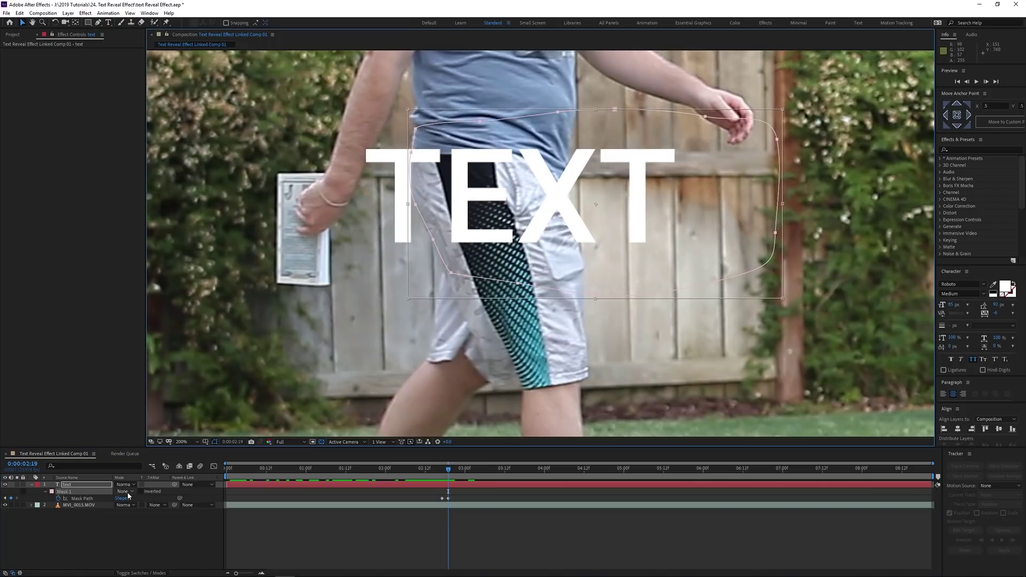
left_click(124, 491)
left_click(138, 518)
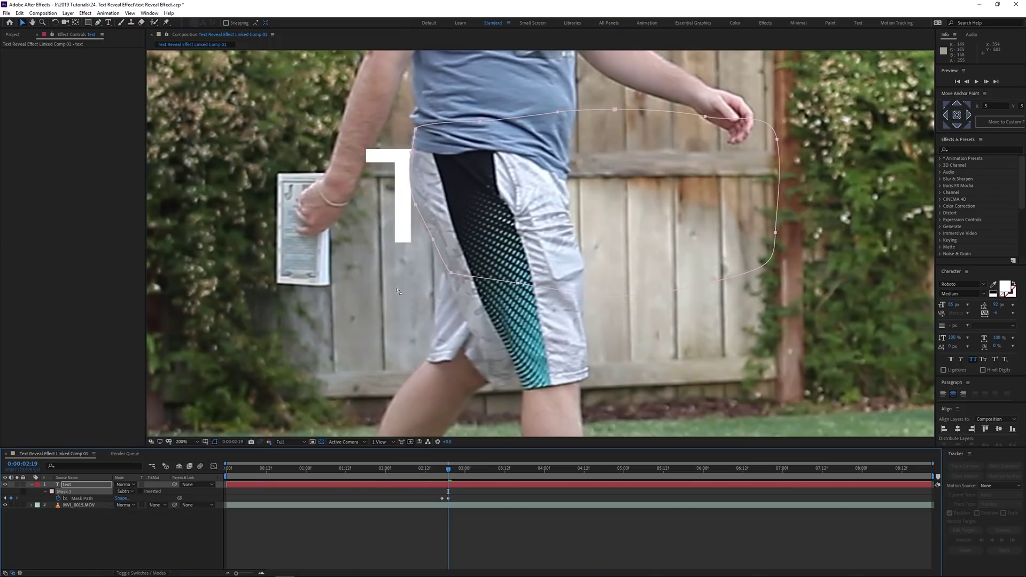
Refine the mask edge along the man's shorts and advance to 0:00:02:23, keyframing the mask path up to his book
key("period")
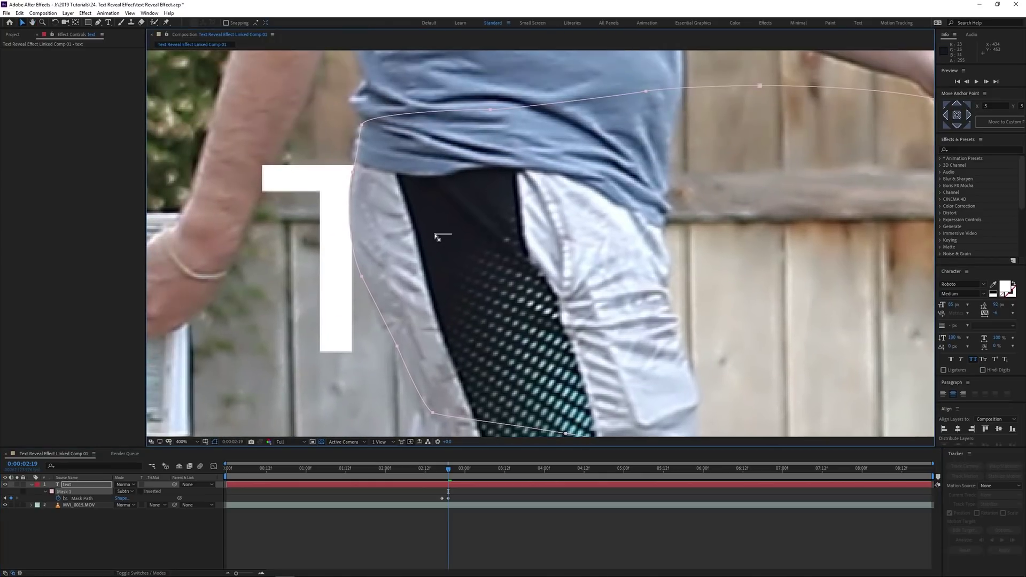
left_click(422, 242)
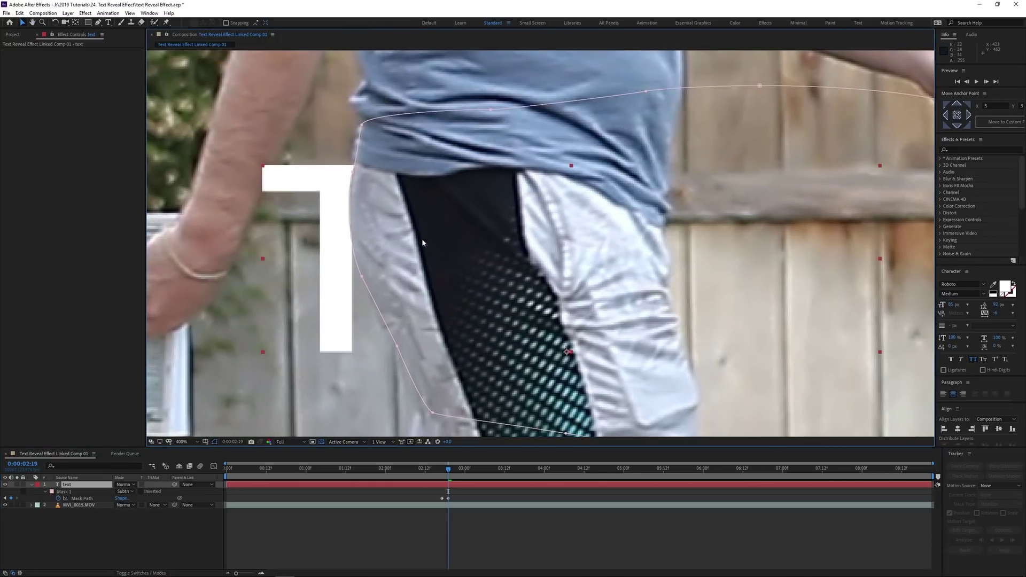
left_click_drag(362, 280, 326, 281)
key("Page_Down")
key("Page_Down")
key("Page_Down")
key("Page_Down")
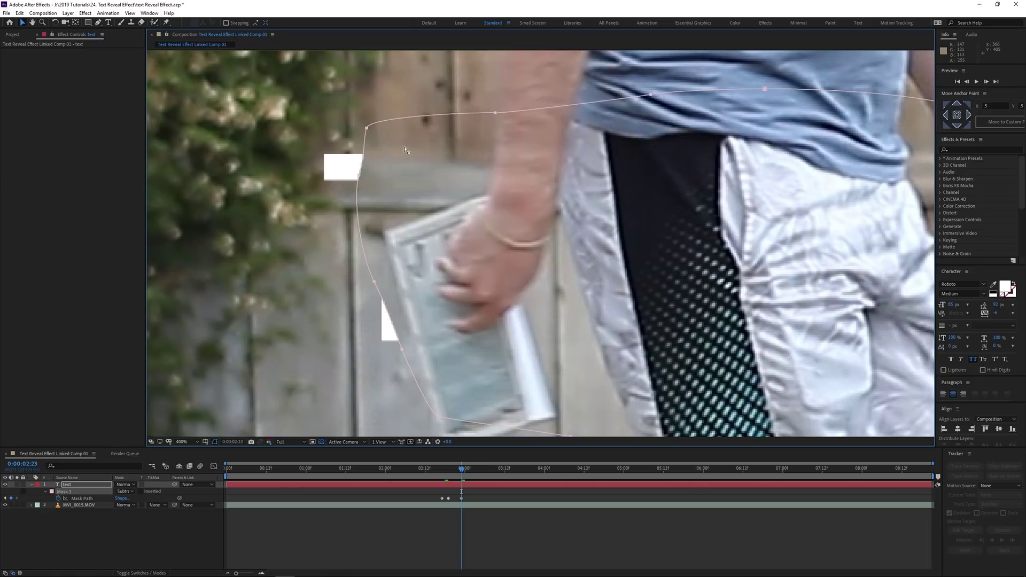
Reshape the mask's upper corner around the man's arm and book at 0:00:02:23, and play back the text reveal
left_click(367, 129)
left_click_drag(368, 131, 489, 194)
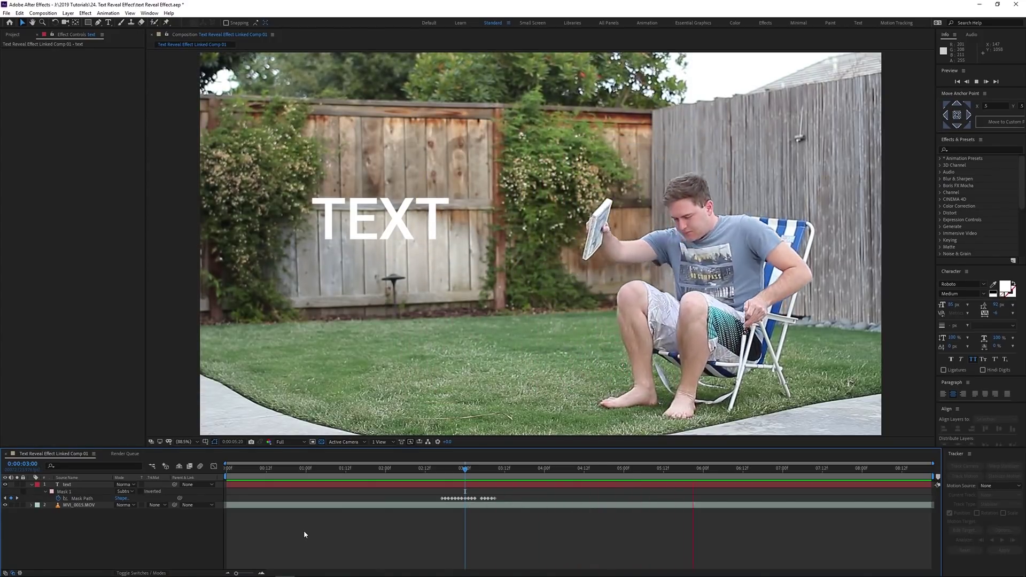
key("space")
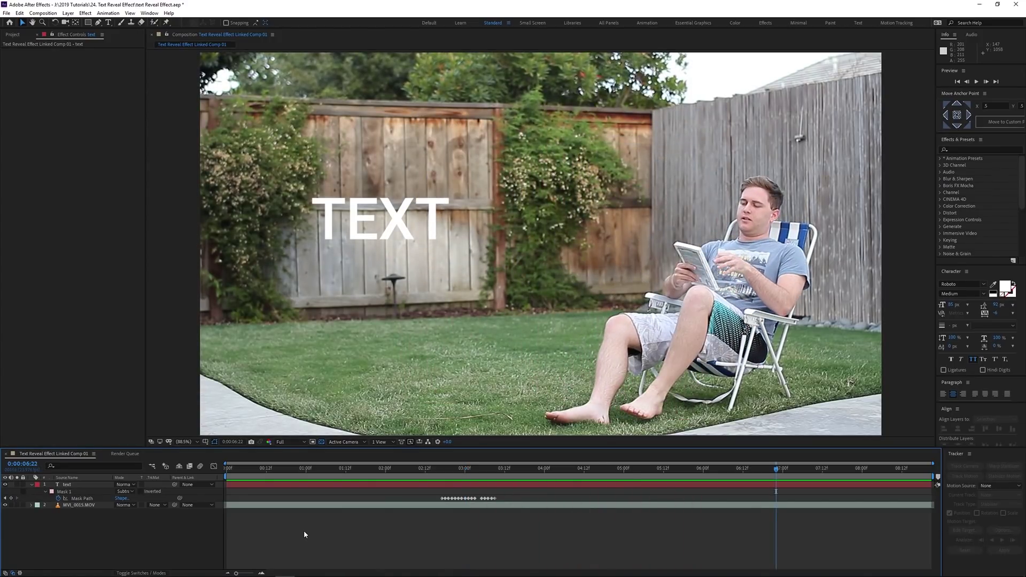